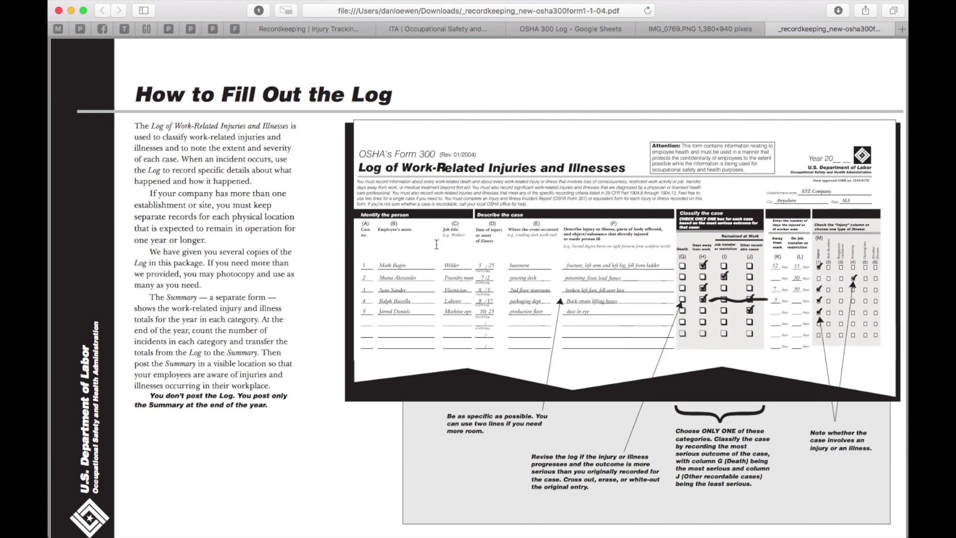
Scroll the PDF past the Form 300 log to the Form 300A summary page
scroll(436, 244, down, 20)
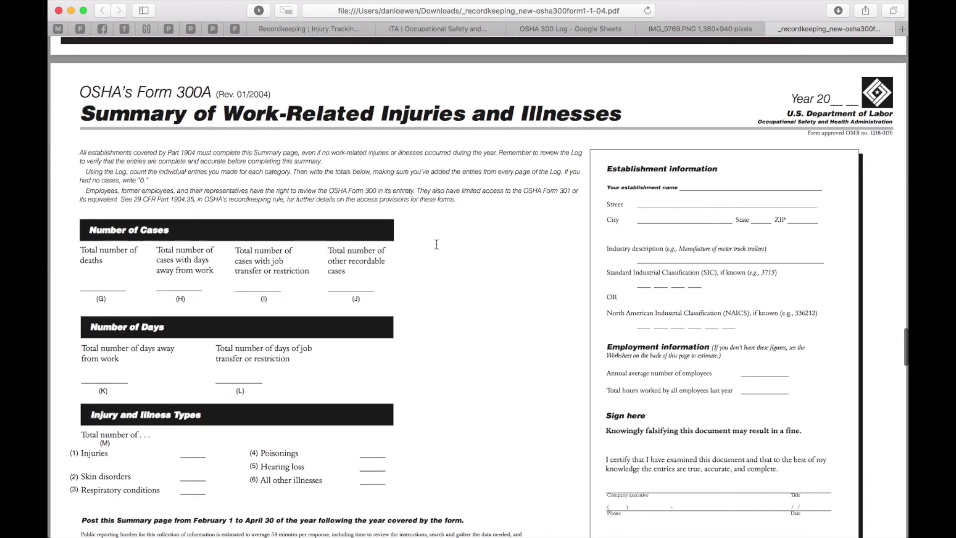
scroll(436, 244, down, 1)
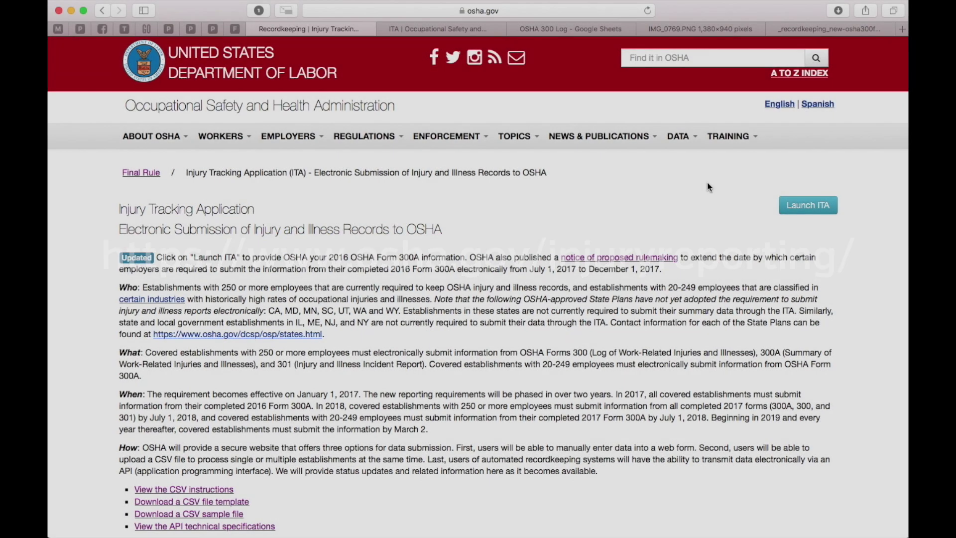
scroll(464, 332, down, 2)
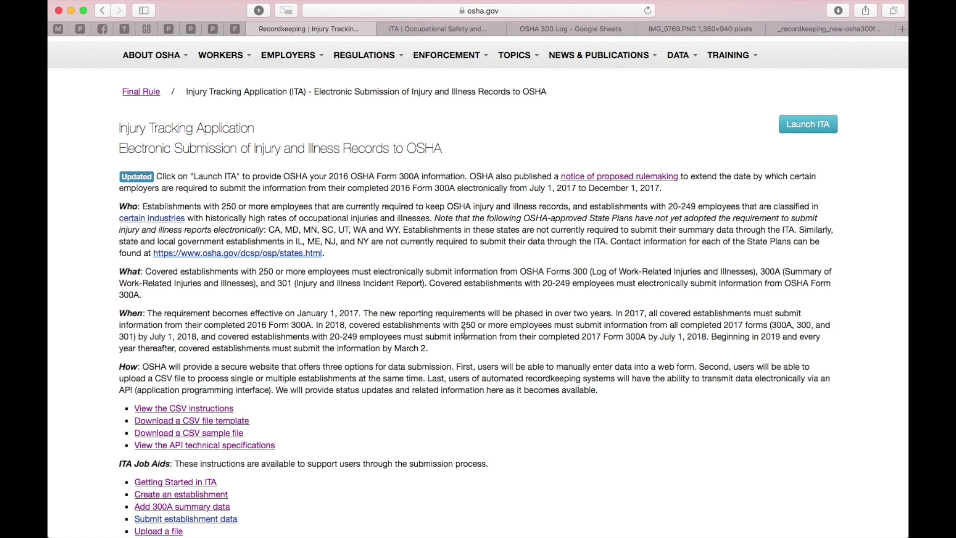
scroll(465, 333, down, 5)
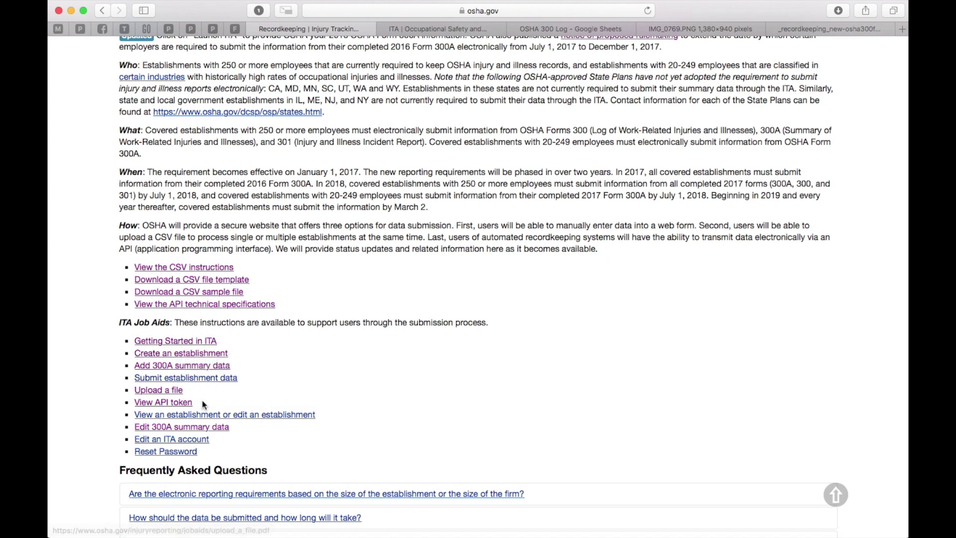
scroll(203, 401, up, 8)
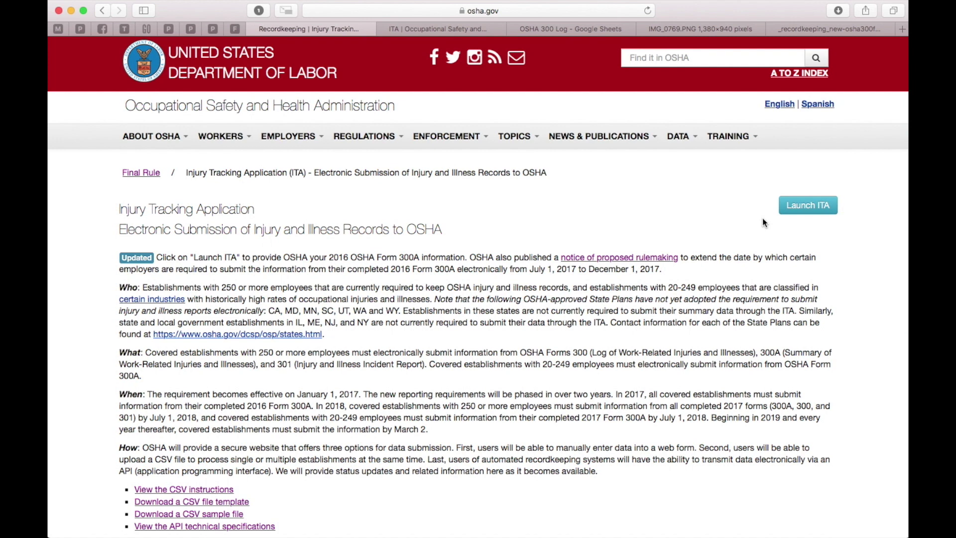
Launch the ITA sandbox, dismiss its notice, and log in with the saved credentials
click(806, 205)
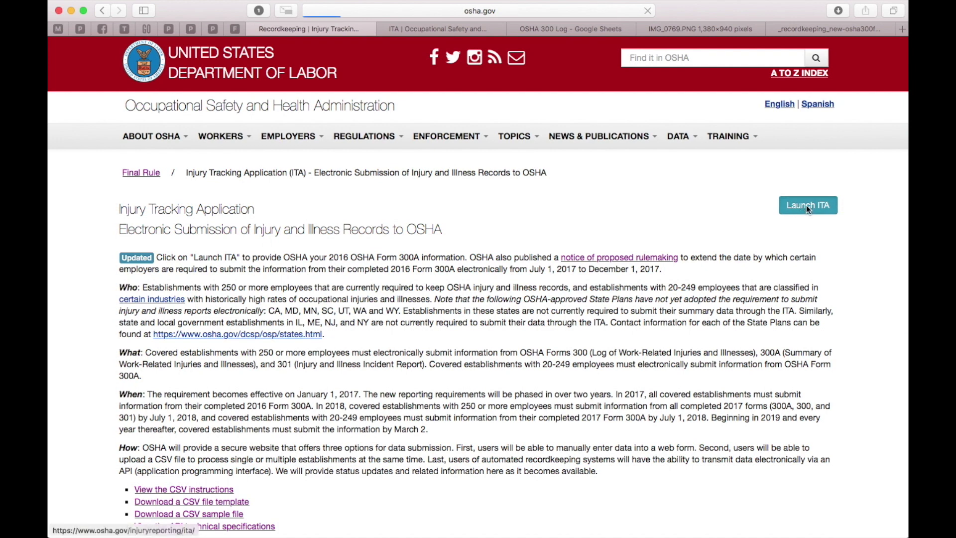
click(465, 29)
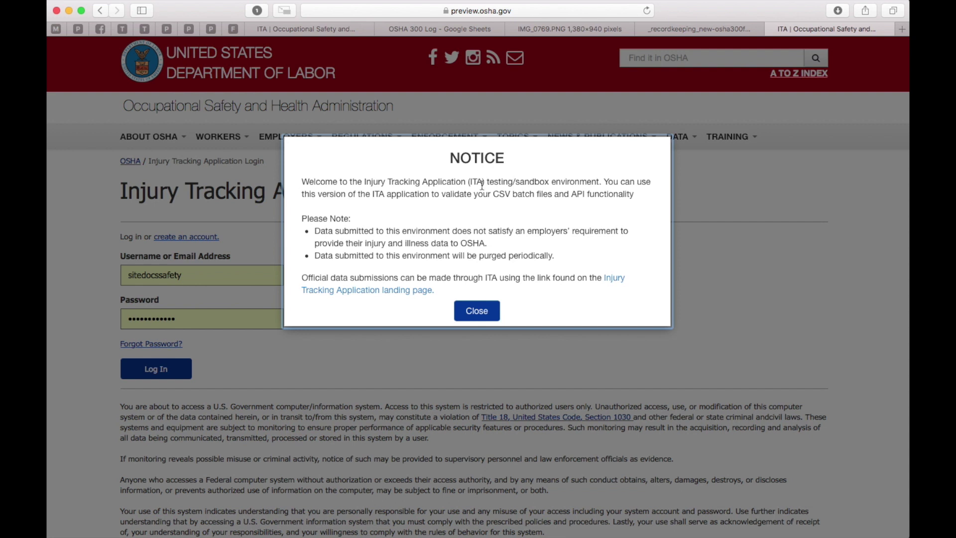
drag(300, 180, 642, 195)
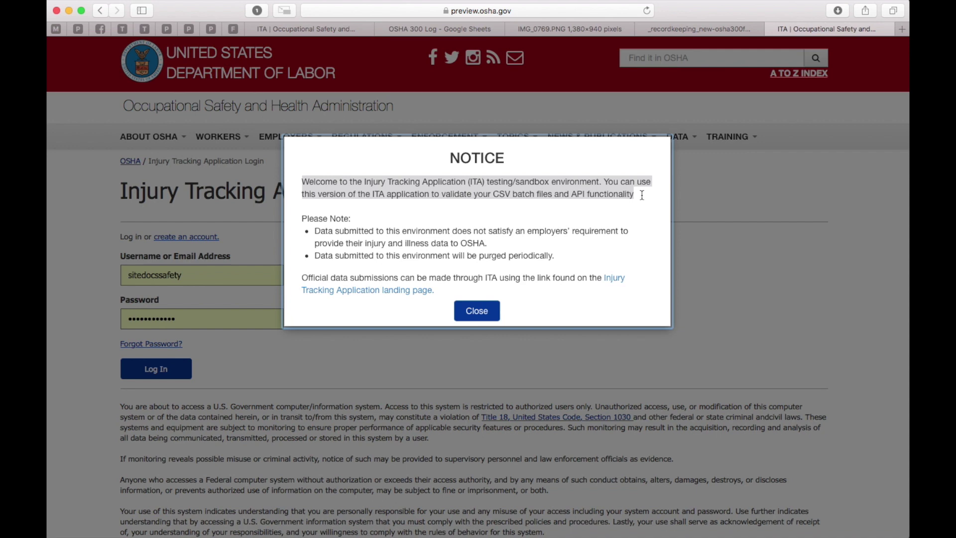
click(488, 312)
click(164, 369)
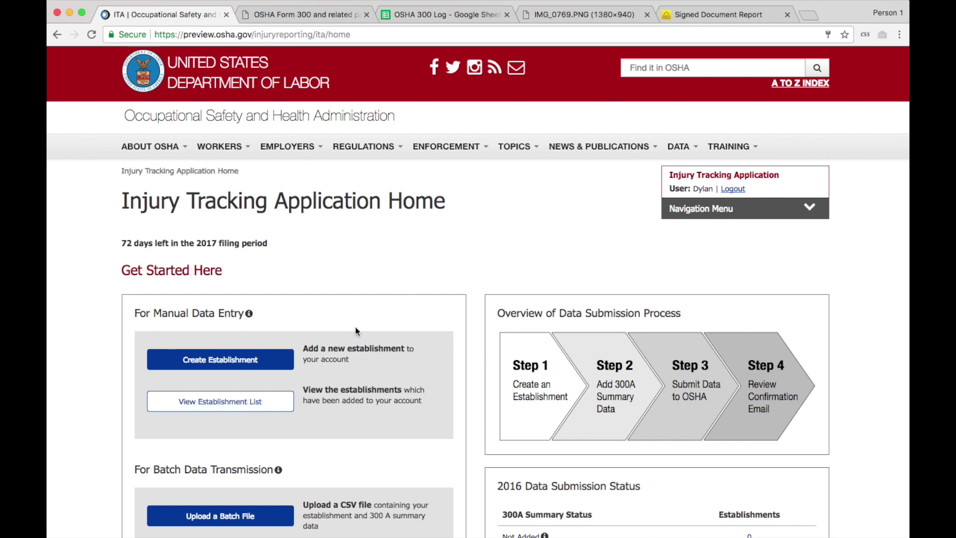
Scroll to the 2016 Data Submission Status table showing 0 establishments in every status
scroll(355, 326, down, 2)
scroll(355, 327, down, 2)
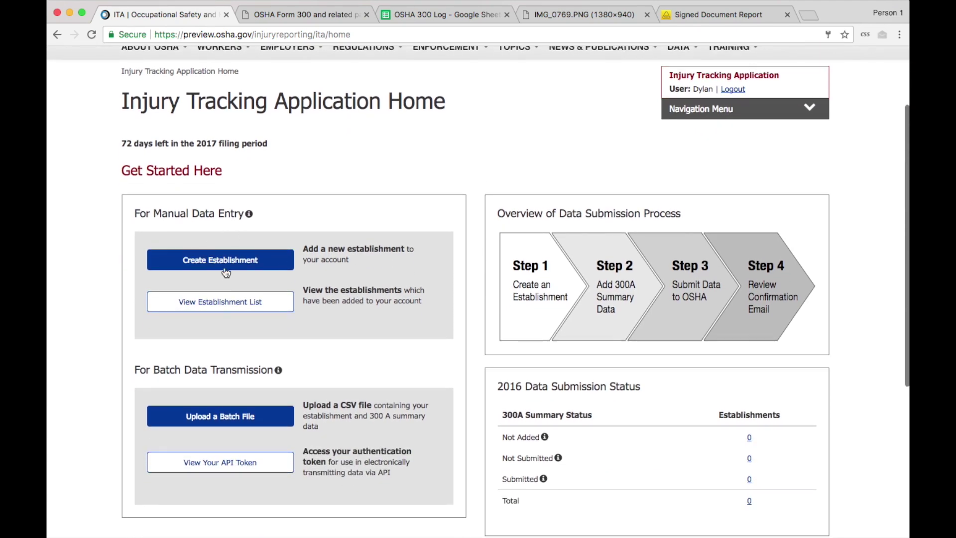
Create SiteDocs Eastern Office with NAICS 236115, over 250 employees, not public sector, and save it
click(217, 260)
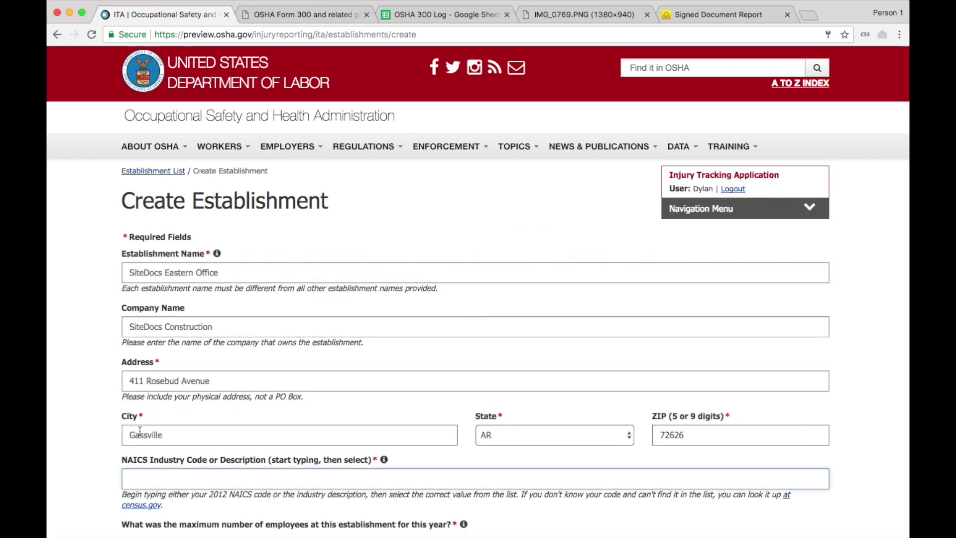
scroll(140, 431, down, 5)
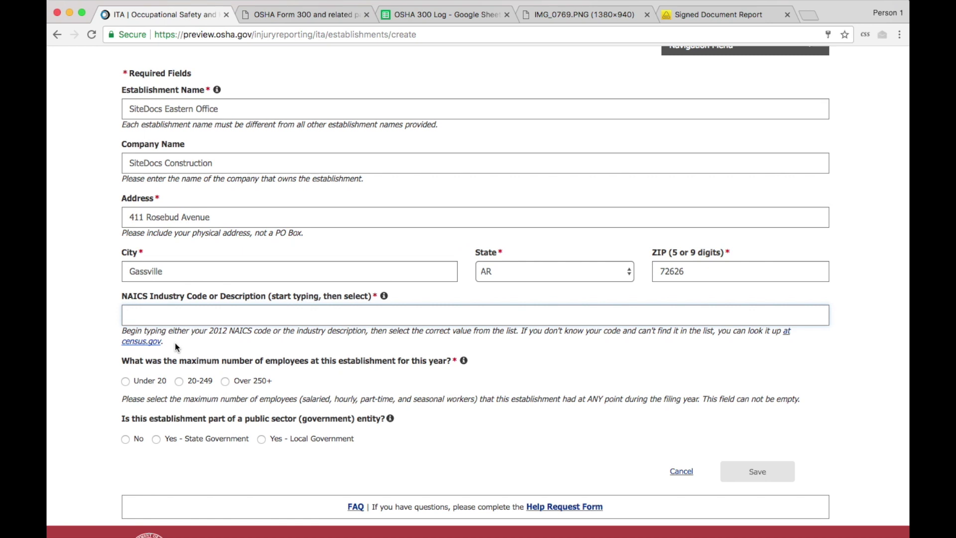
scroll(165, 323, down, 1)
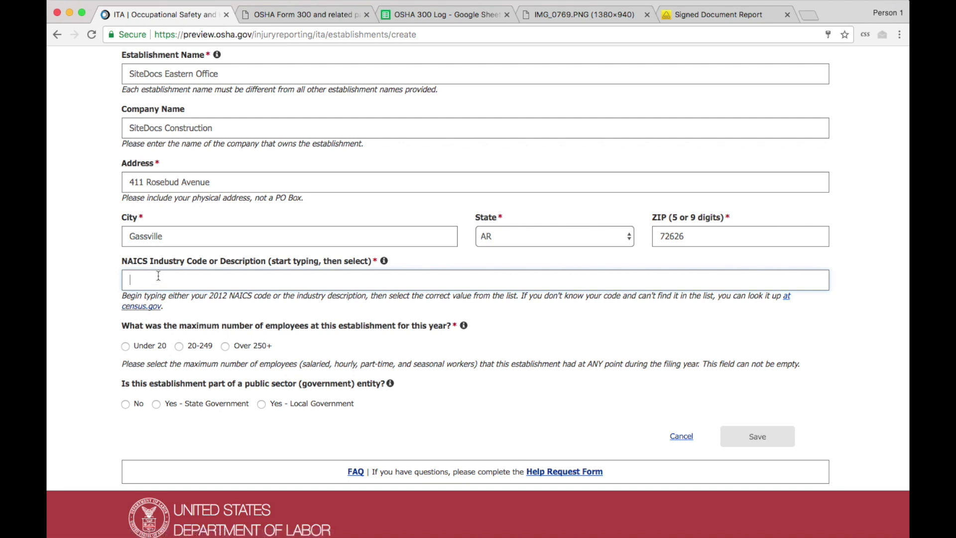
text(236115)
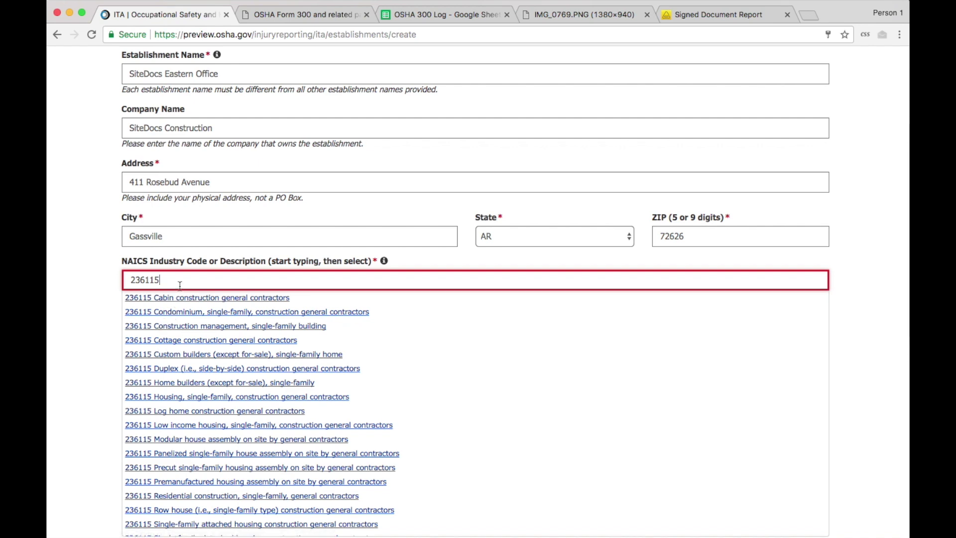
scroll(224, 344, up, 1)
click(245, 357)
scroll(209, 374, up, 1)
drag(160, 331, 347, 334)
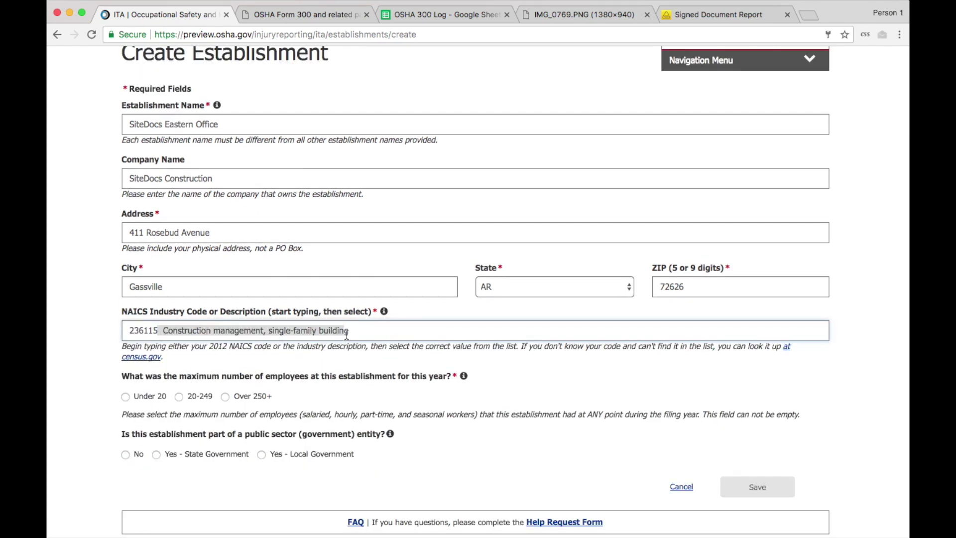
key(BackSpace)
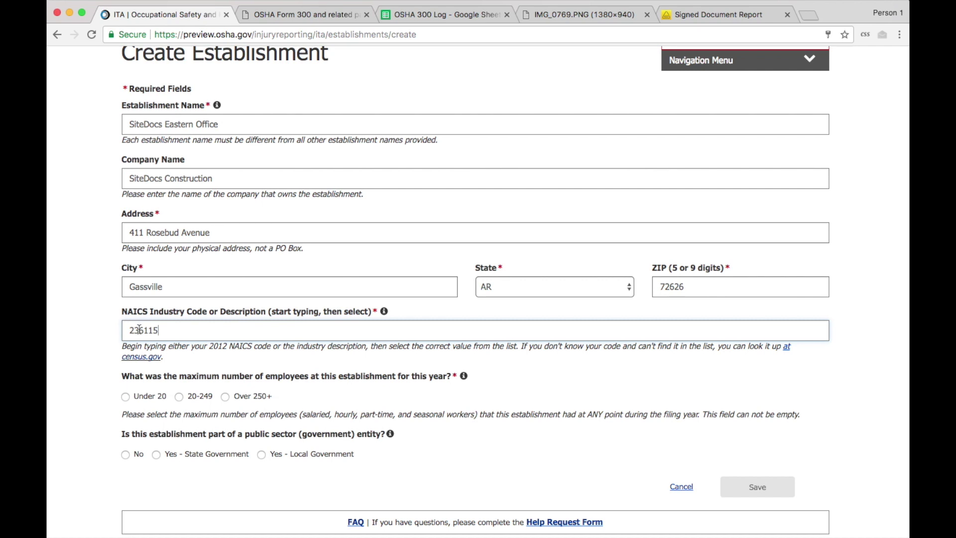
click(225, 396)
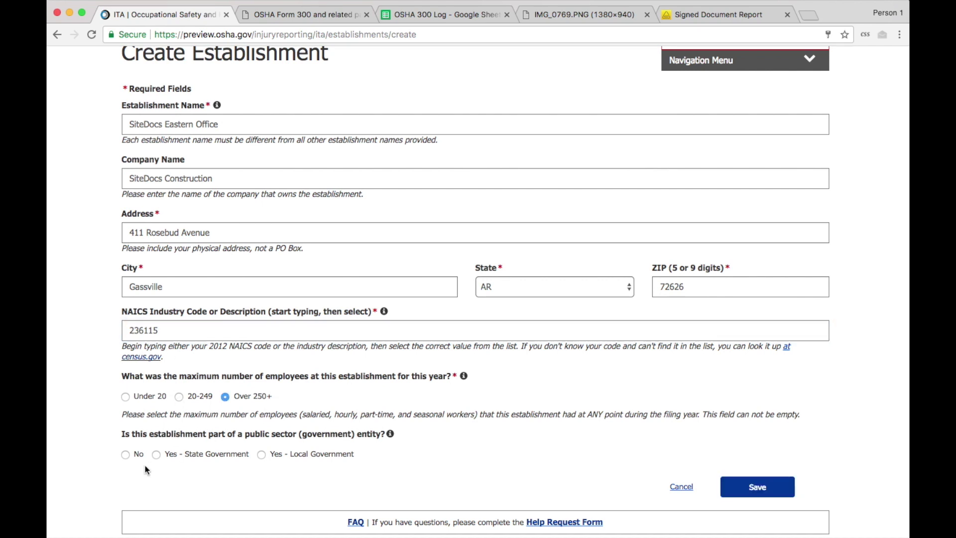
click(123, 455)
click(750, 488)
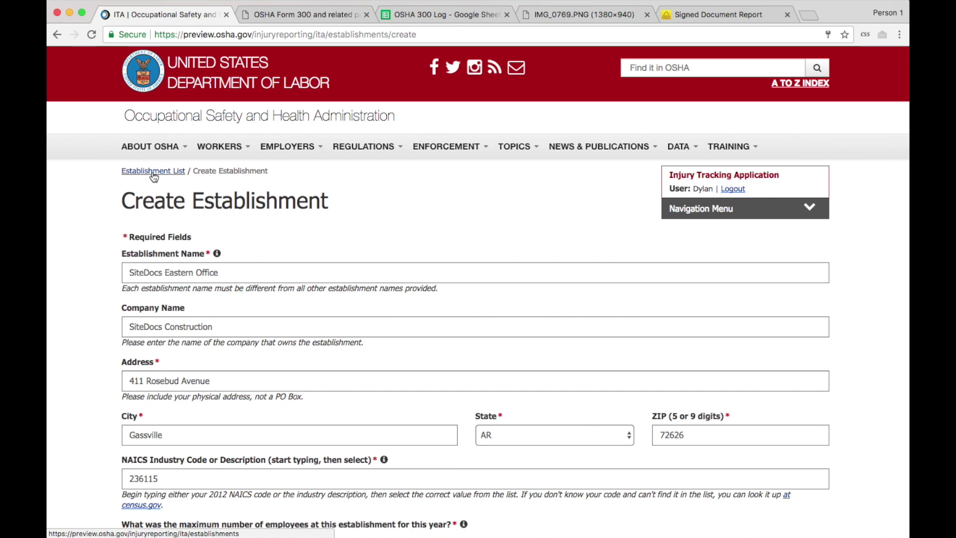
Open SiteDocs Eastern Office (300A status Not Added) from the Establishment List and begin its 300A summary
click(154, 173)
scroll(240, 346, down, 3)
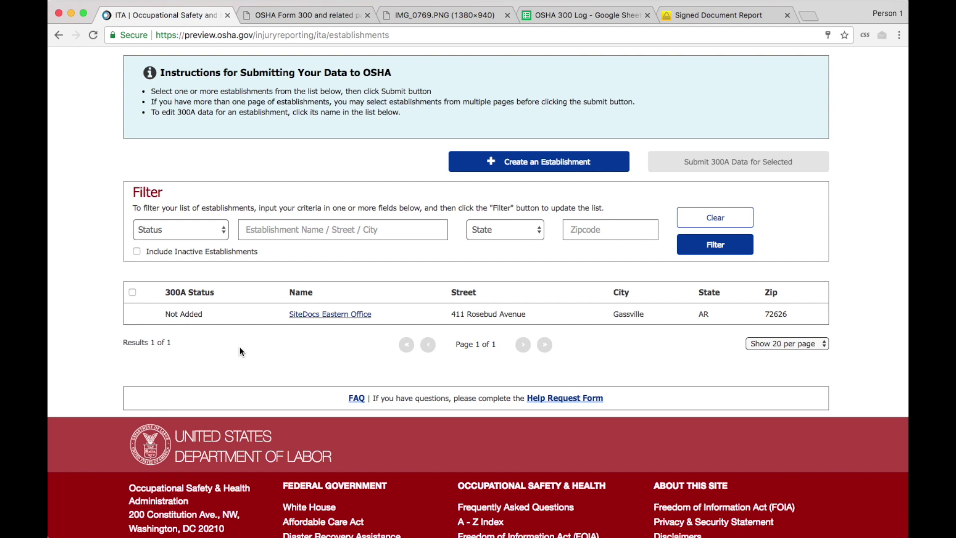
drag(166, 314, 211, 314)
click(311, 315)
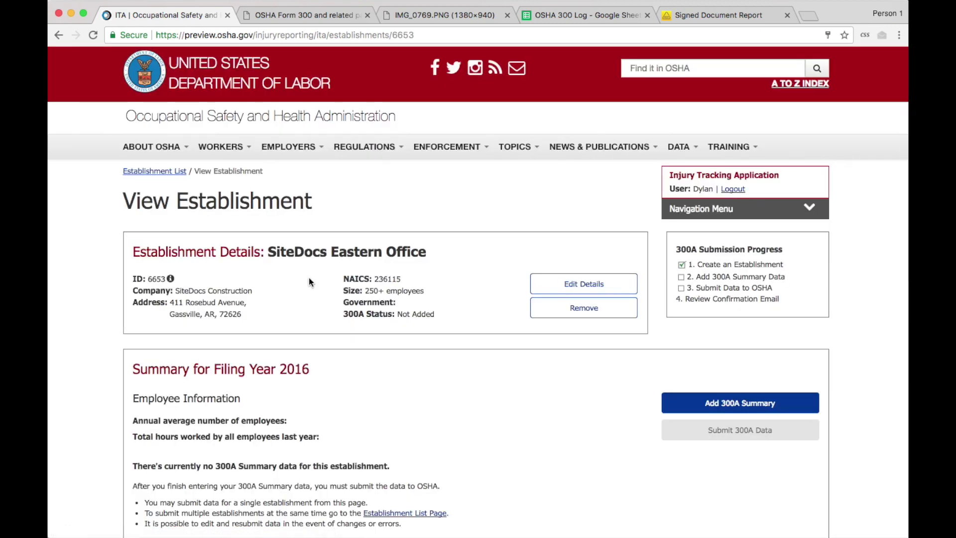
scroll(421, 387, down, 3)
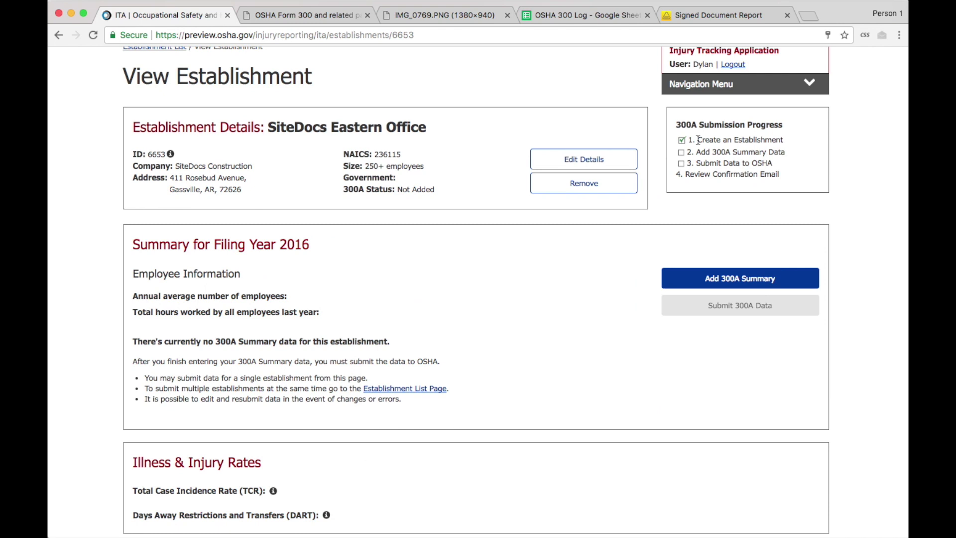
click(740, 279)
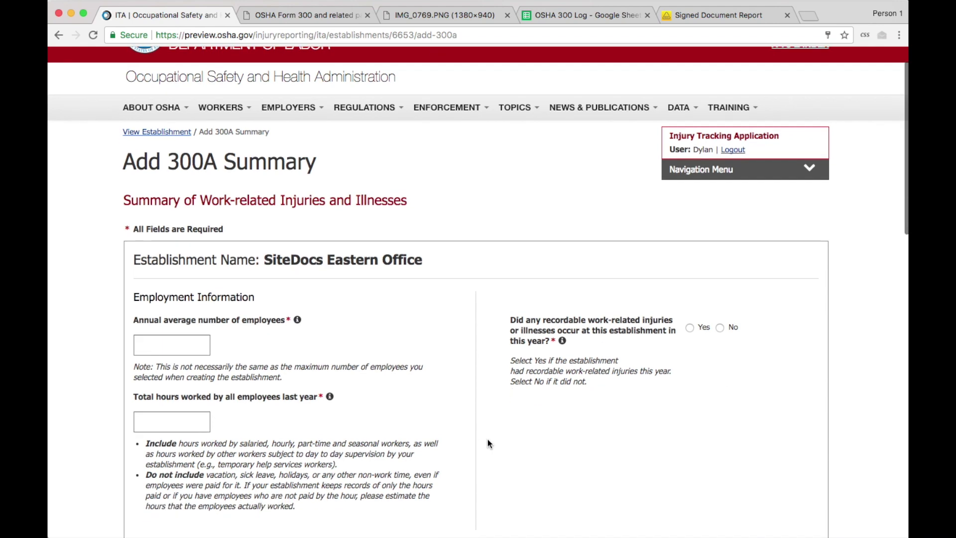
Save the 300A summary with 105 employees, 210000 hours, recordable injuries Yes, and case counts
scroll(488, 439, down, 5)
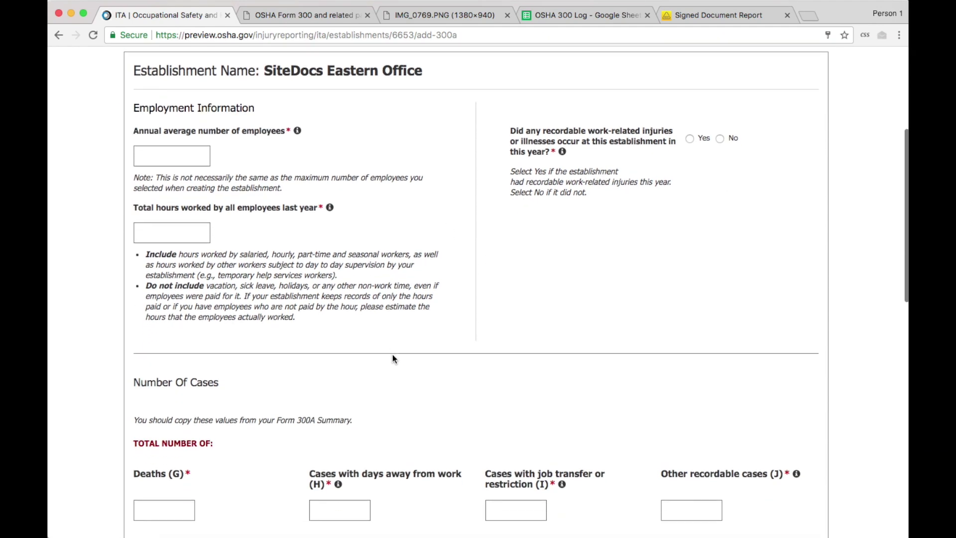
scroll(392, 358, down, 2)
scroll(342, 359, up, 2)
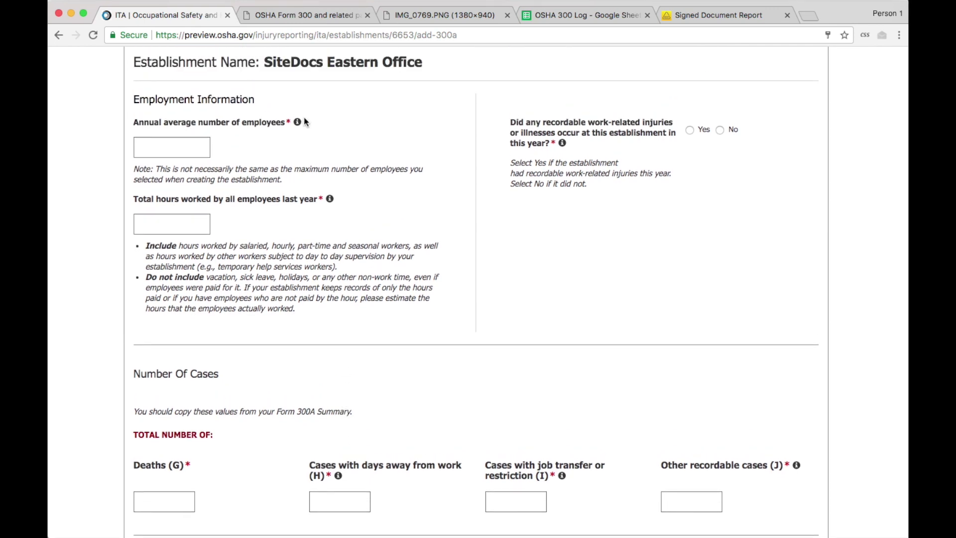
mouse_move(298, 122)
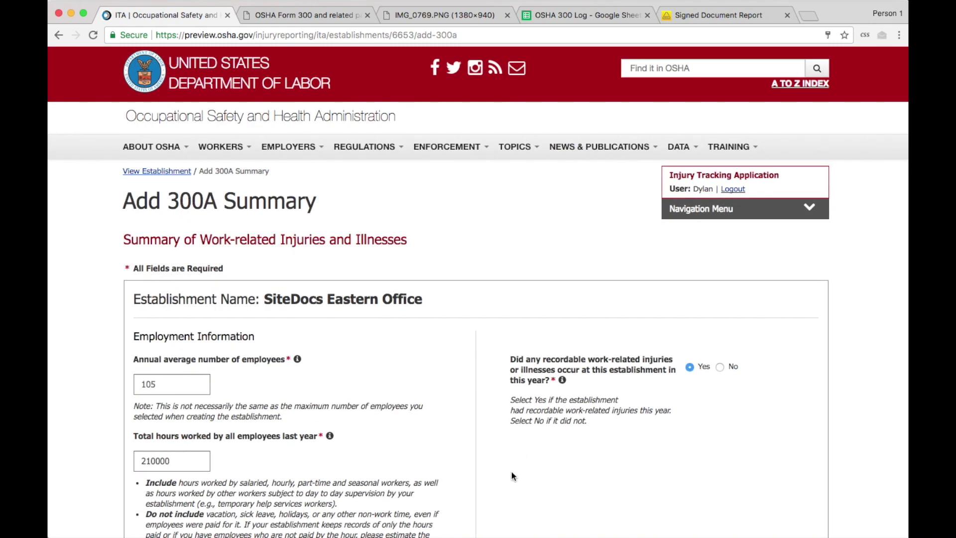
scroll(512, 472, down, 7)
scroll(512, 476, down, 10)
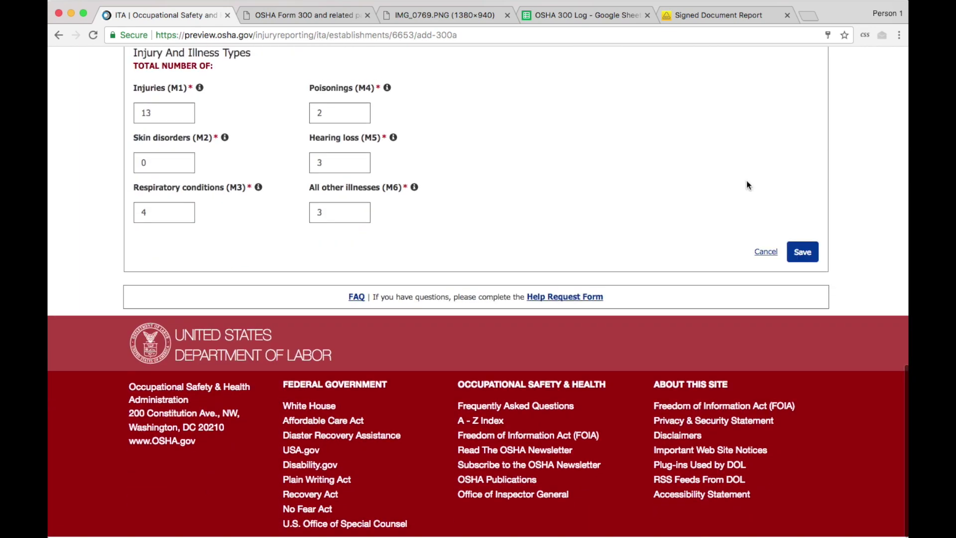
click(803, 255)
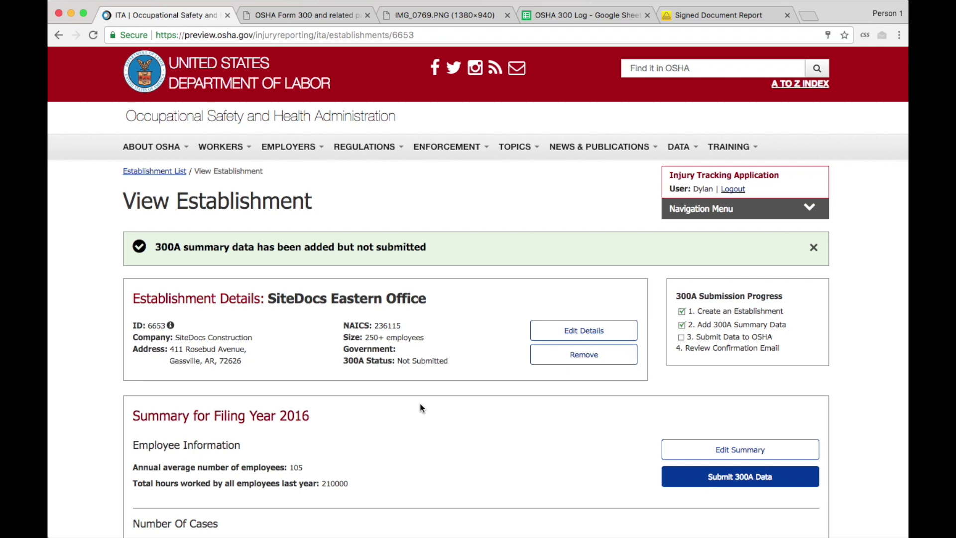
Certify SiteDocs Eastern Office's 300A data as true and correct and submit it to OSHA
scroll(420, 407, down, 5)
scroll(420, 406, down, 2)
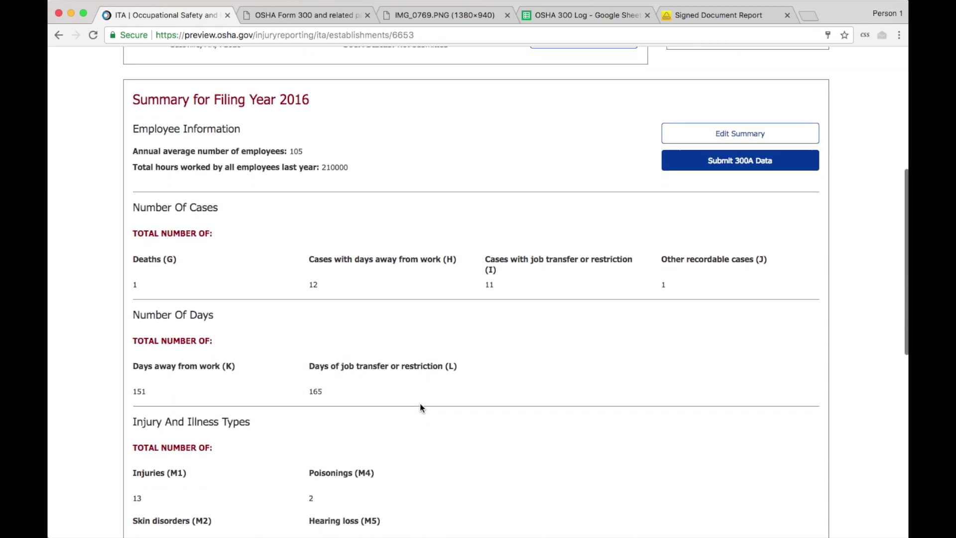
scroll(420, 404, up, 6)
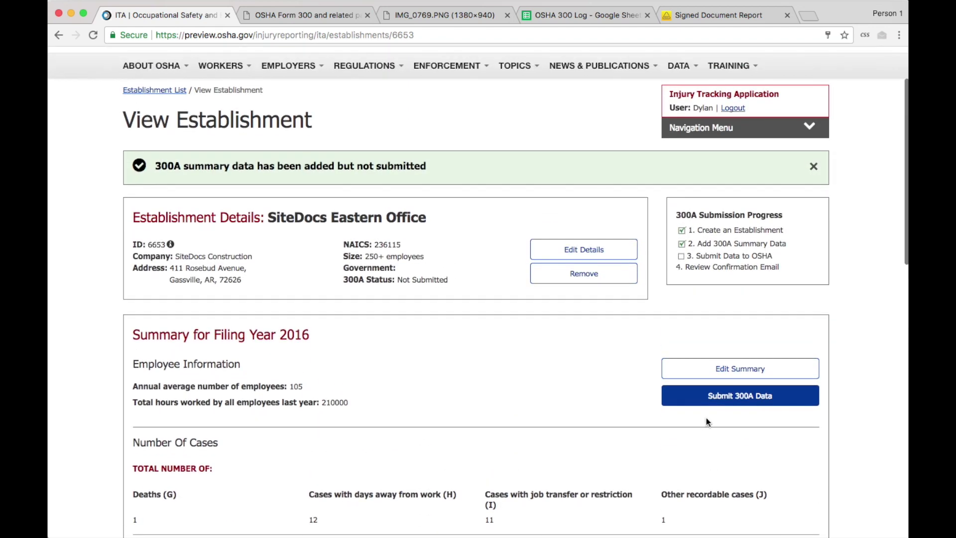
click(738, 396)
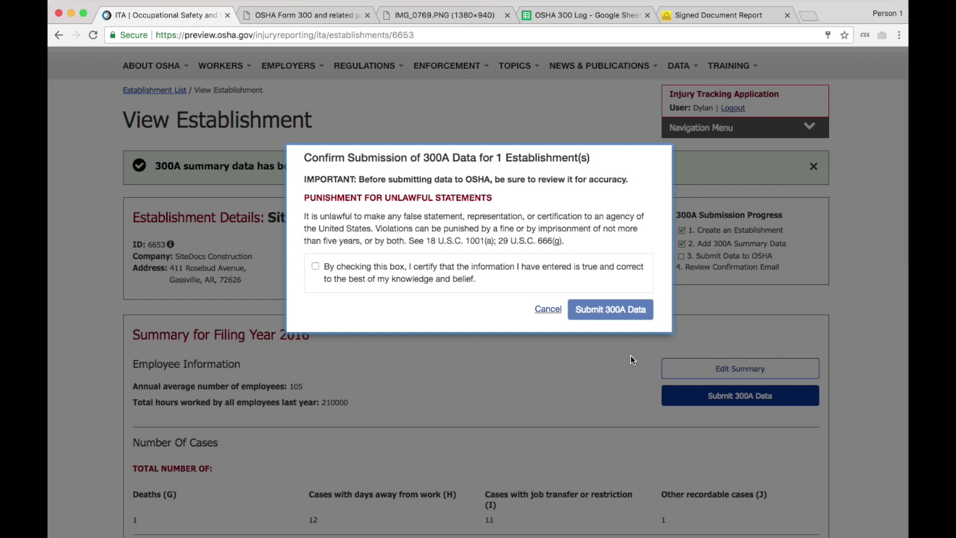
click(502, 279)
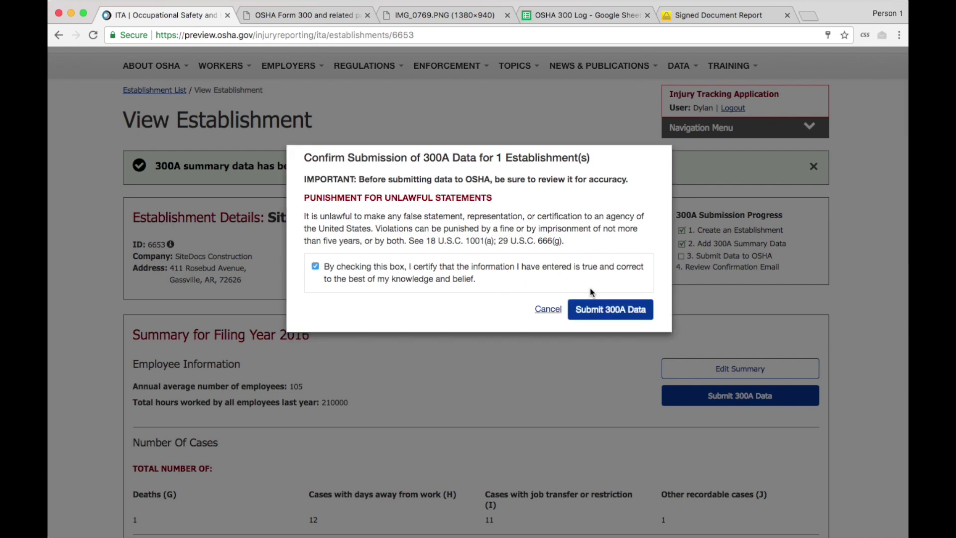
click(607, 311)
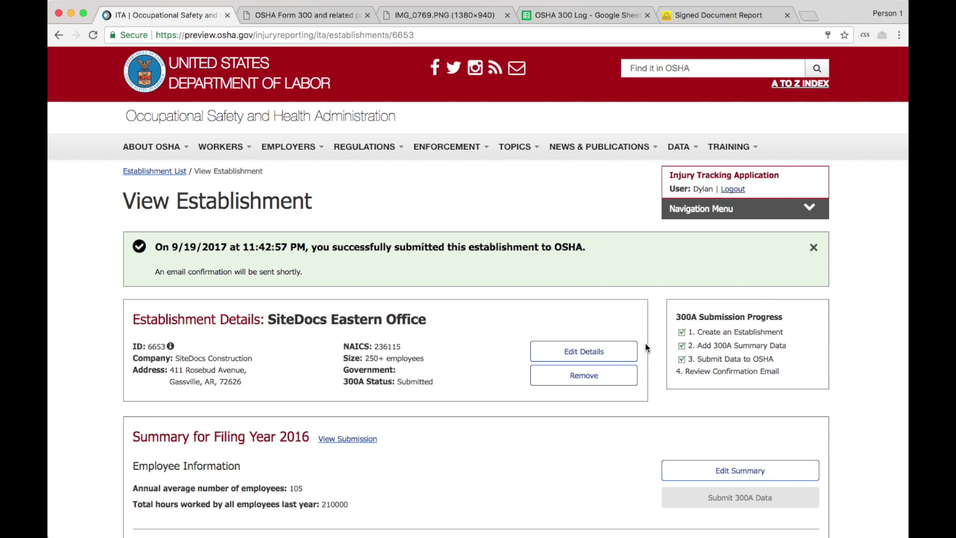
Confirm SiteDocs Eastern Office shows Submitted in the Establishment List, then return to ITA Home
click(760, 213)
click(723, 244)
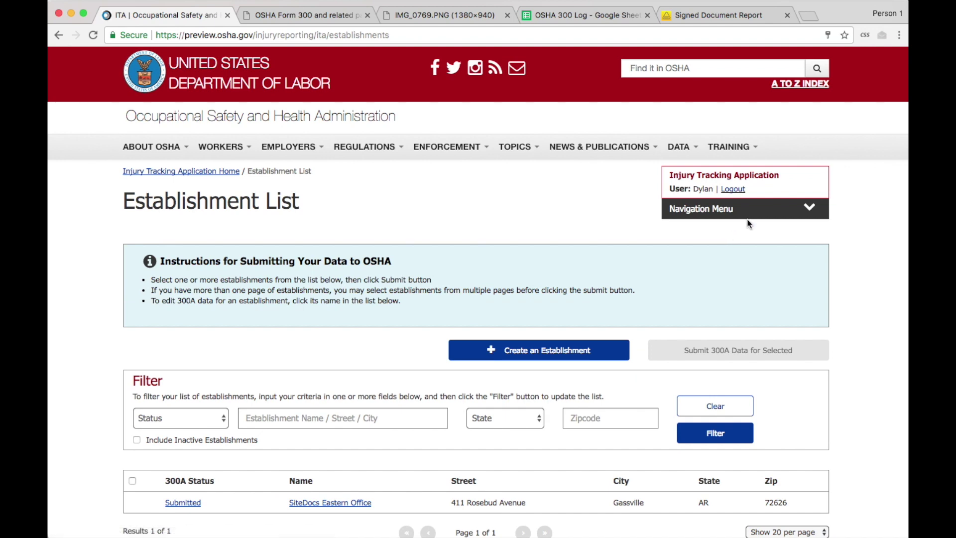
scroll(651, 335, down, 2)
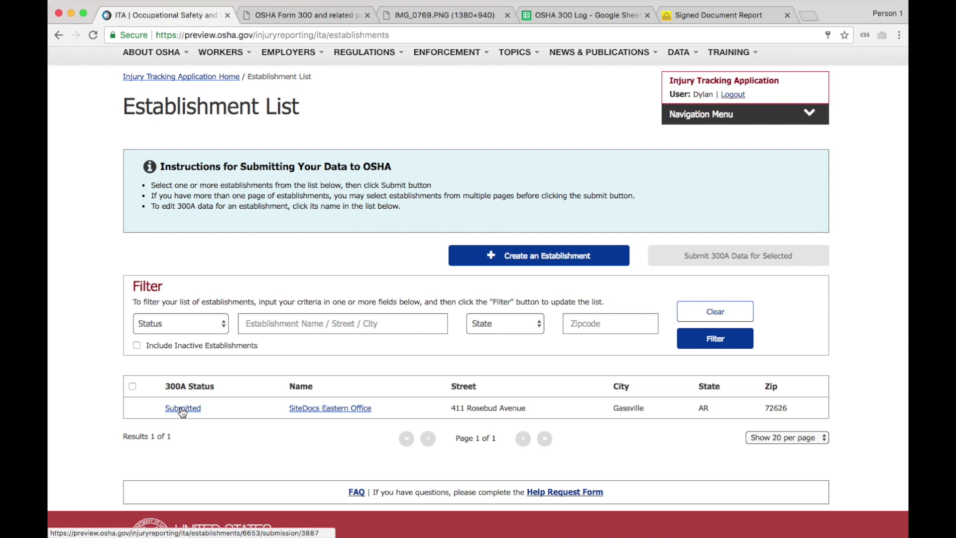
key(super+bracketleft)
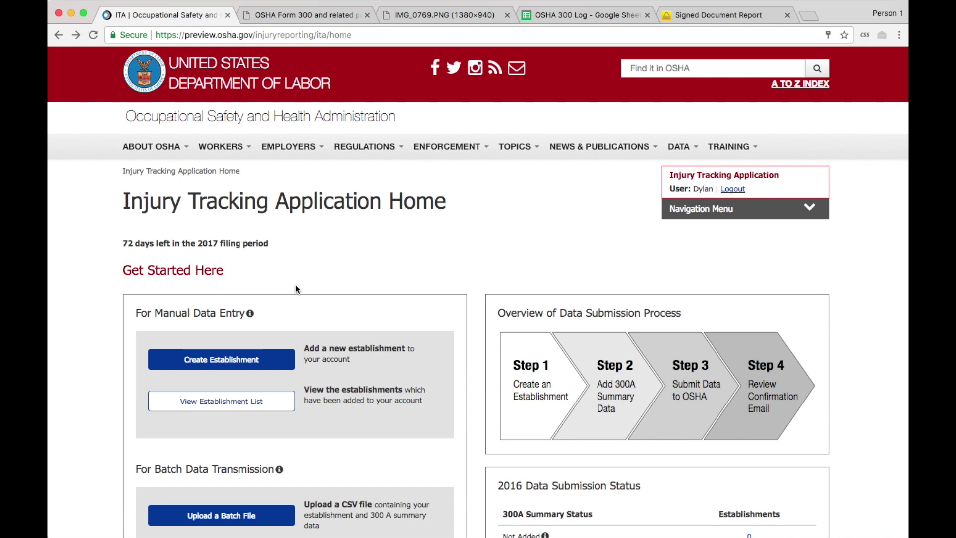
Go to the Upload a Batch File page and review its CSV upload steps
scroll(311, 342, down, 5)
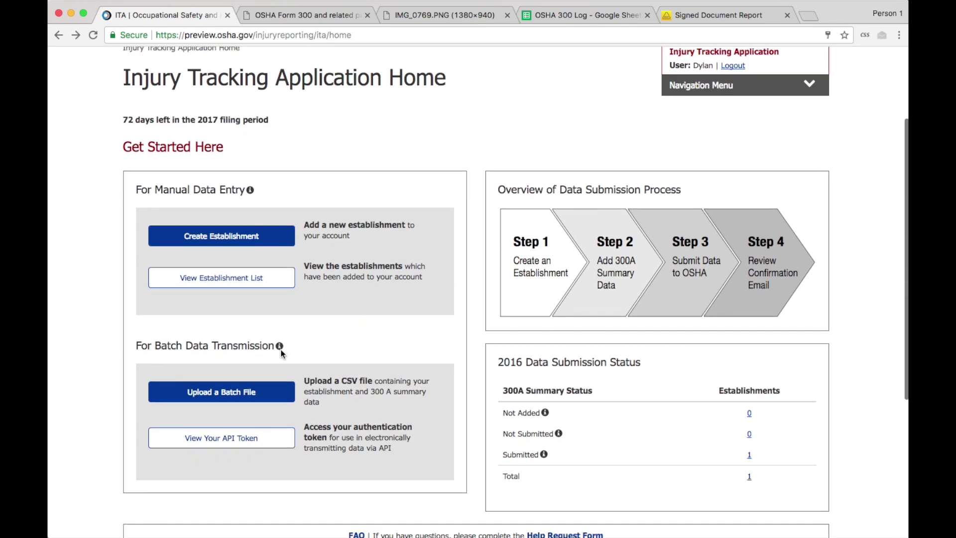
click(223, 393)
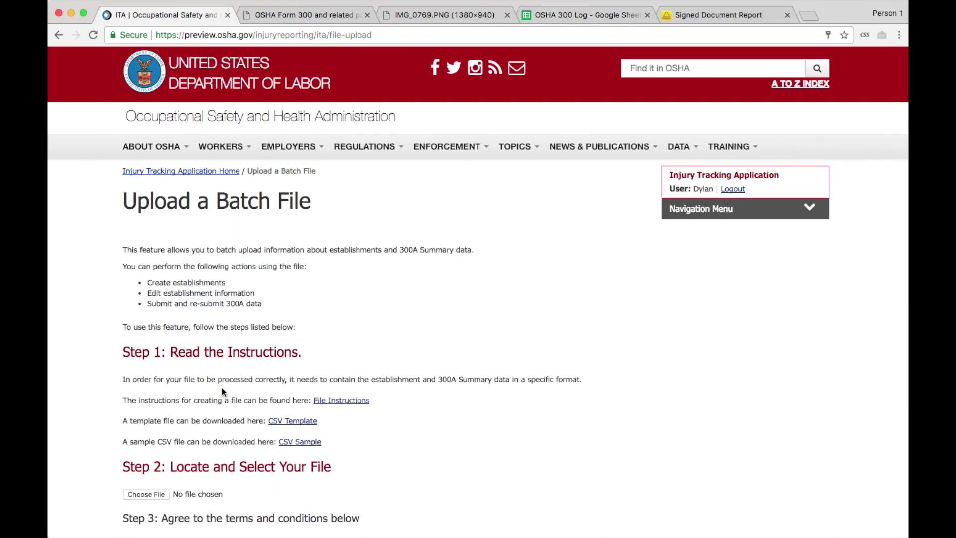
scroll(208, 434, down, 4)
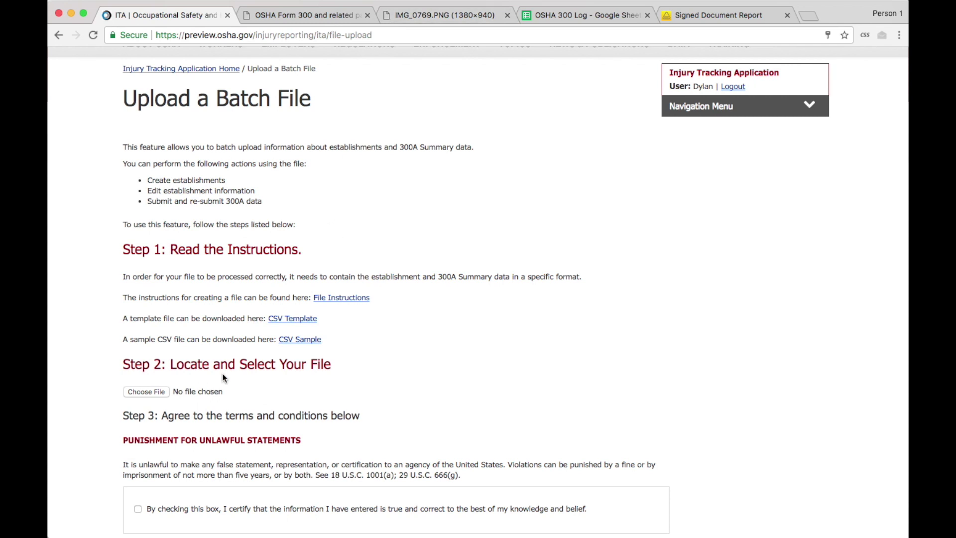
click(572, 16)
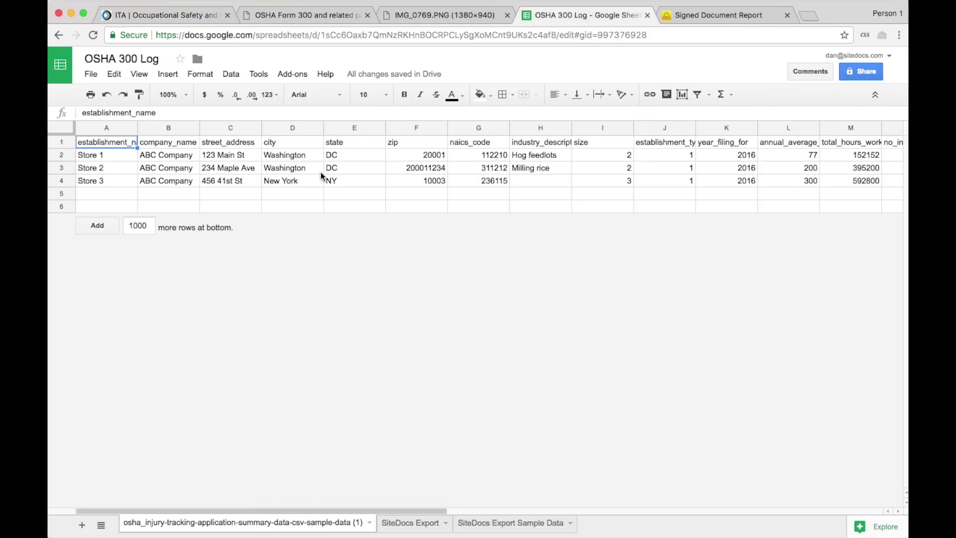
click(117, 145)
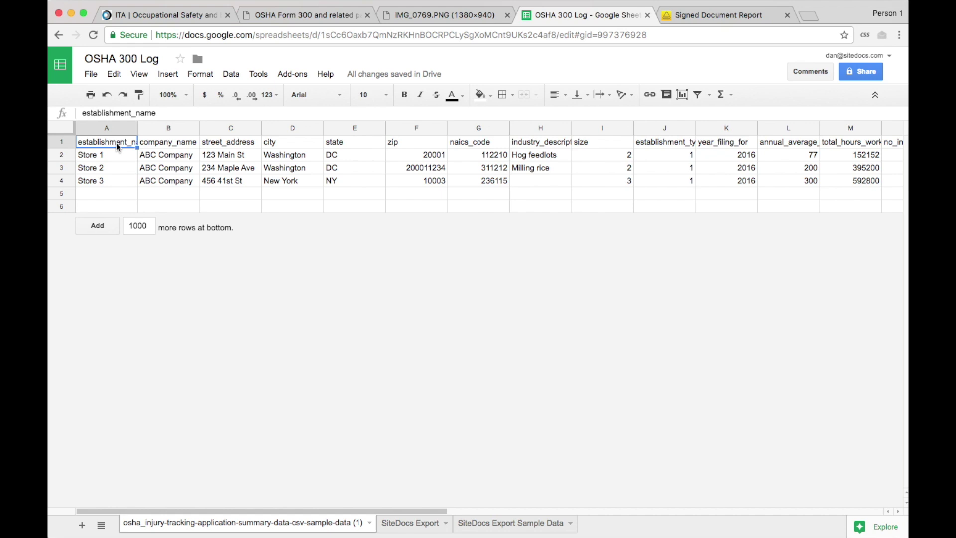
click(97, 155)
click(99, 170)
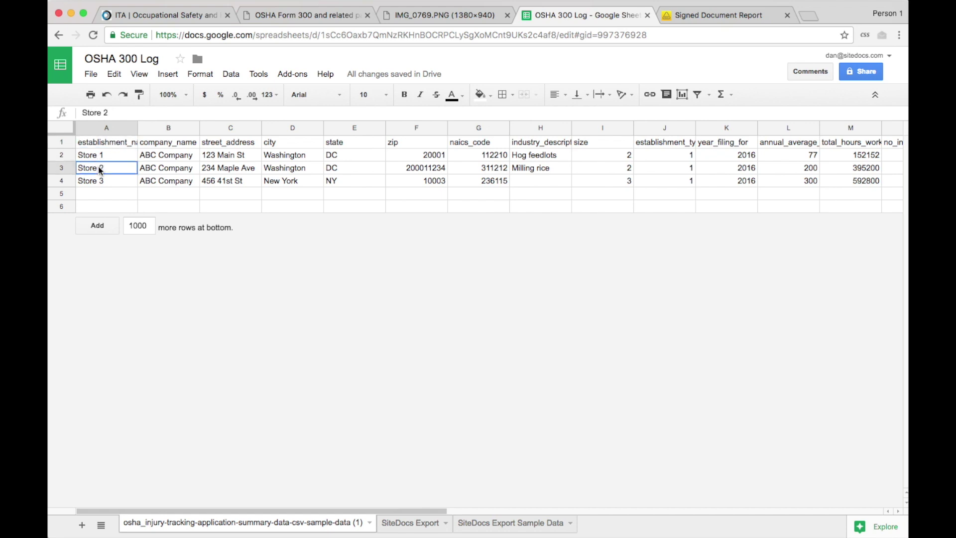
click(101, 183)
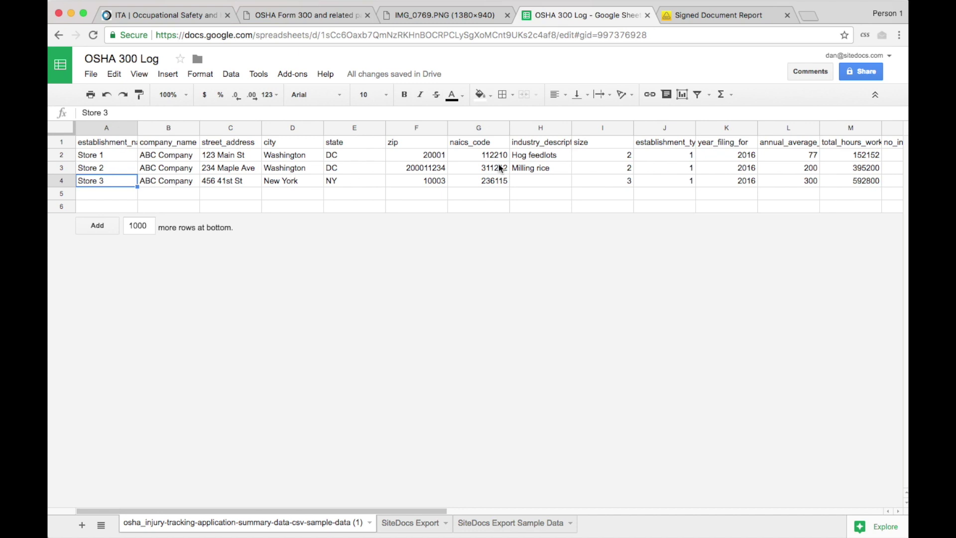
scroll(506, 172, right, 5)
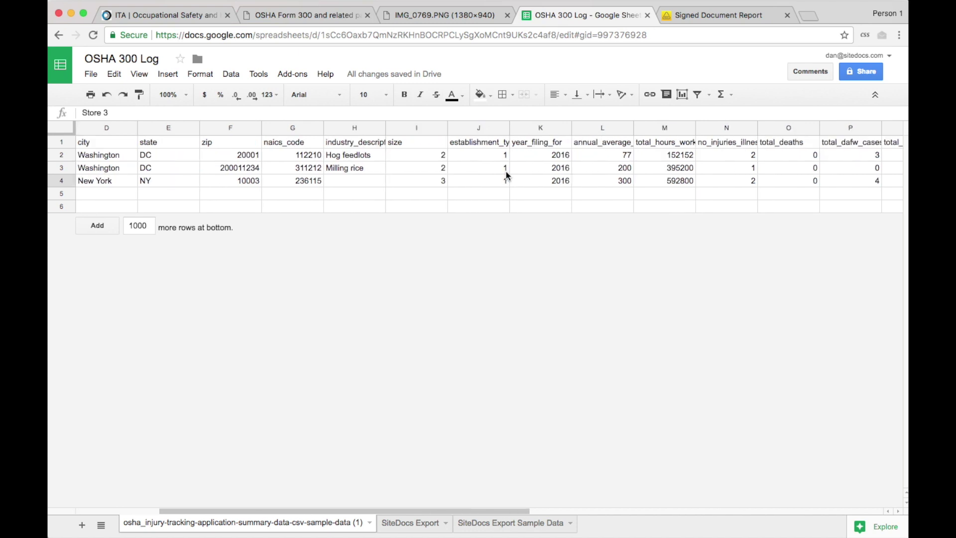
scroll(506, 172, right, 3)
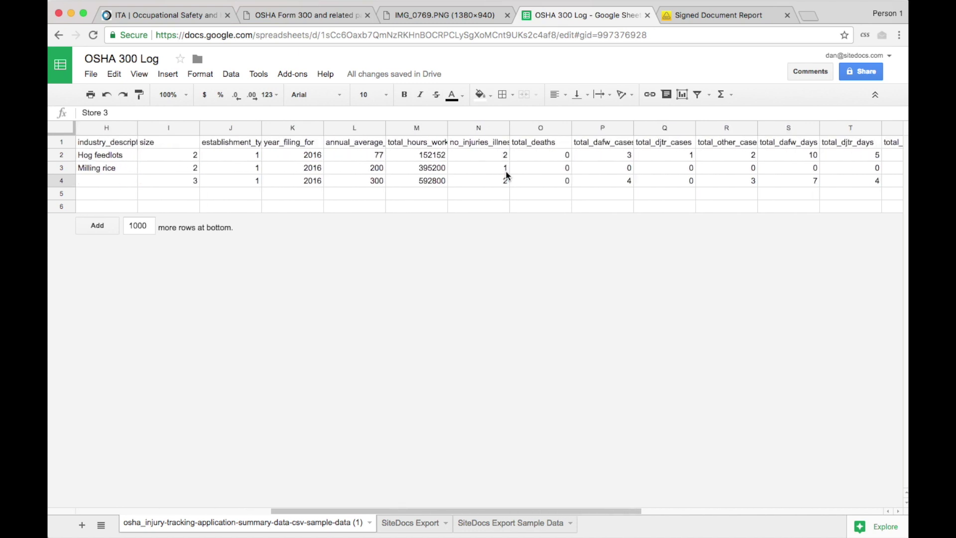
click(353, 156)
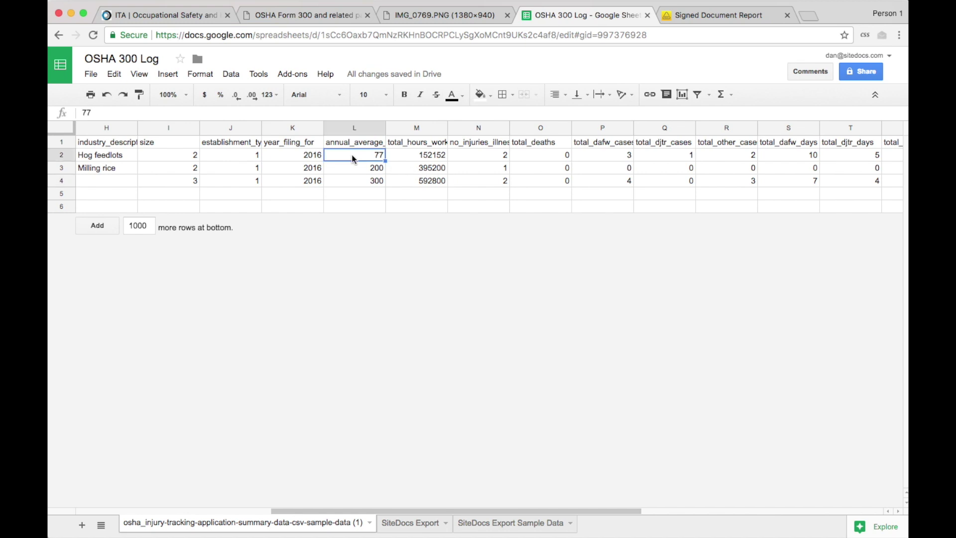
click(417, 155)
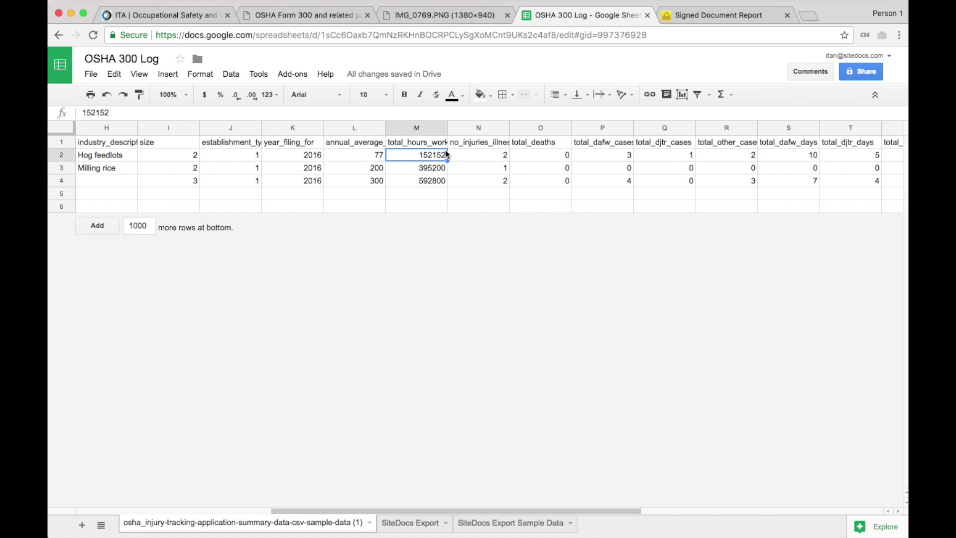
click(496, 157)
click(568, 157)
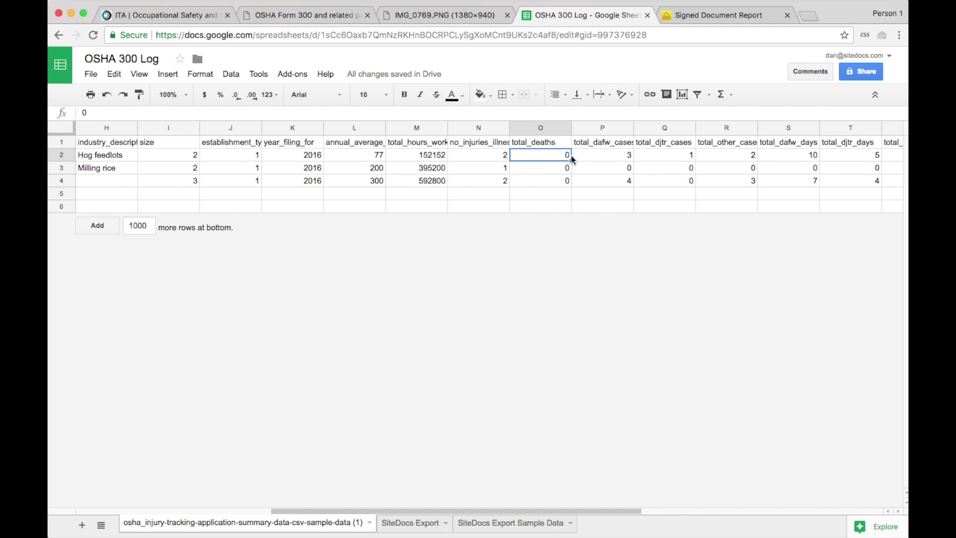
click(615, 155)
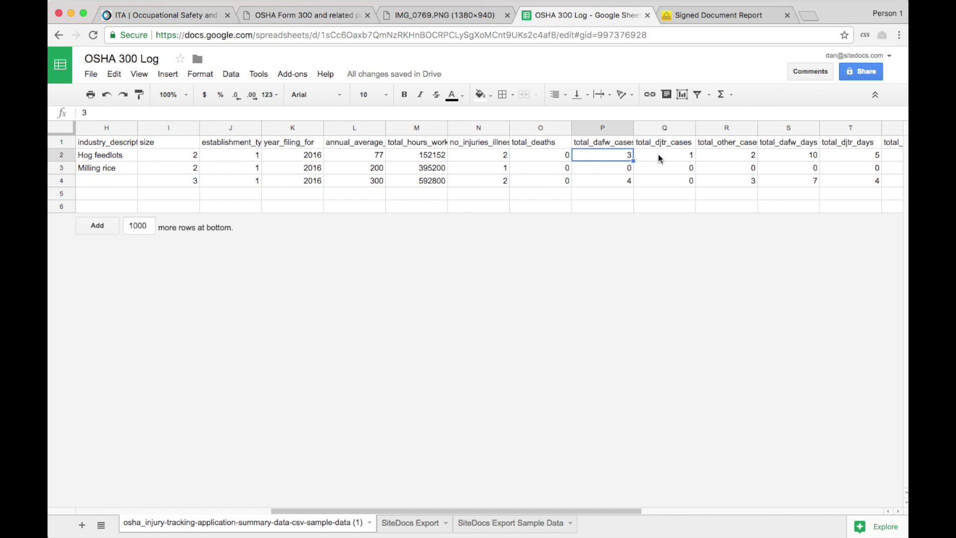
scroll(685, 161, right, 7)
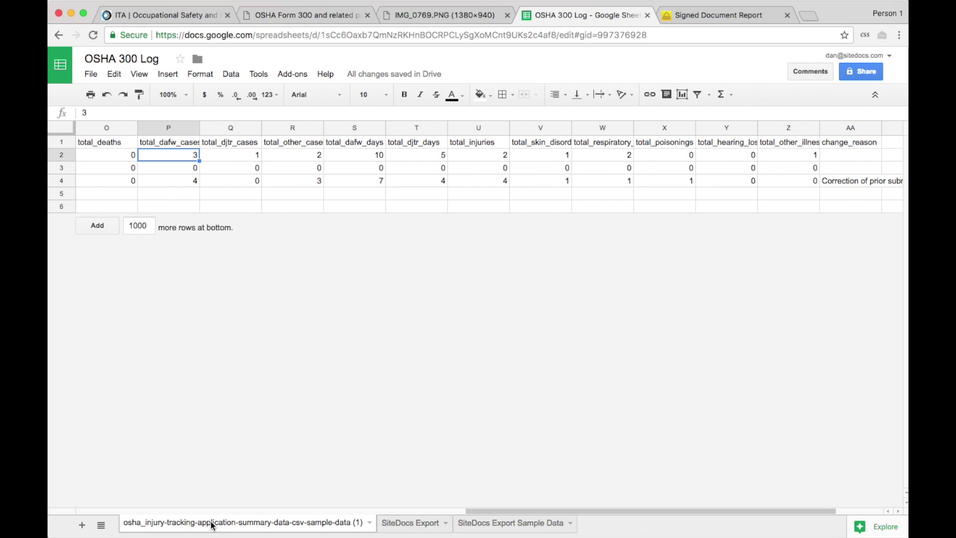
click(468, 14)
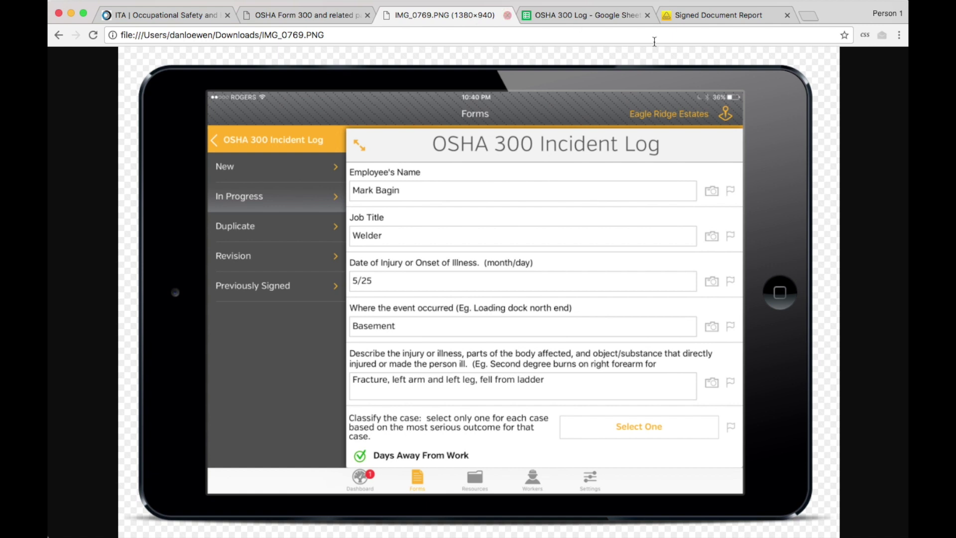
click(709, 20)
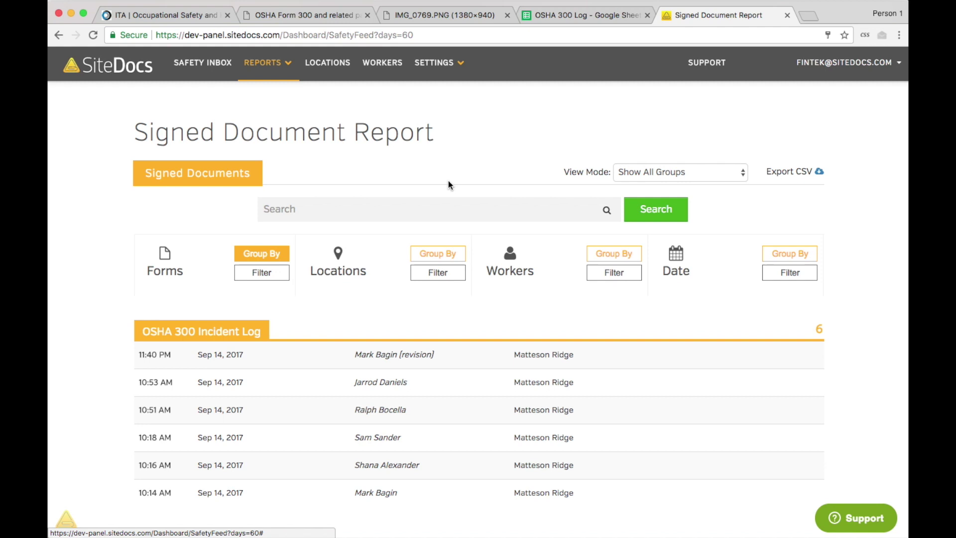
click(587, 14)
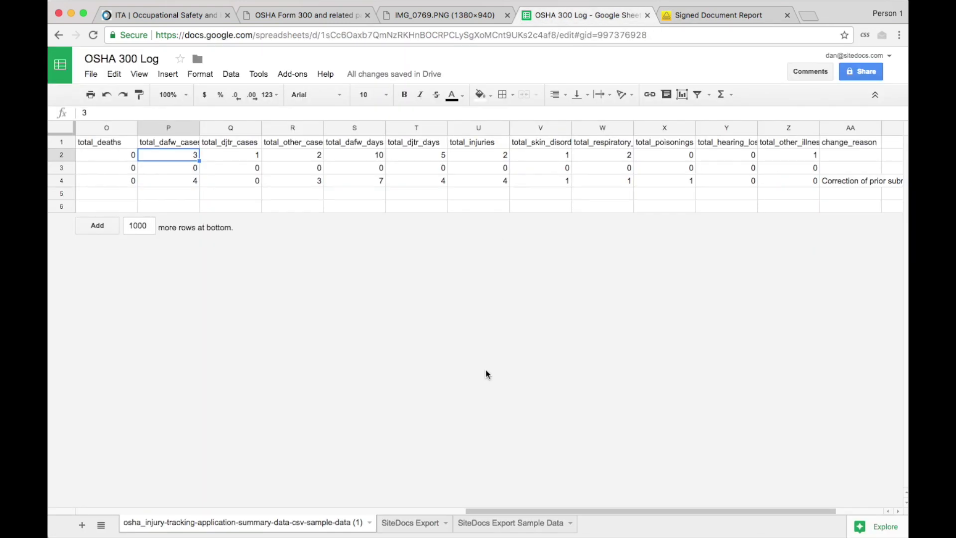
Select the injury/illness type cells M2:M26 on the SiteDocs Export Sample Data sheet
click(408, 523)
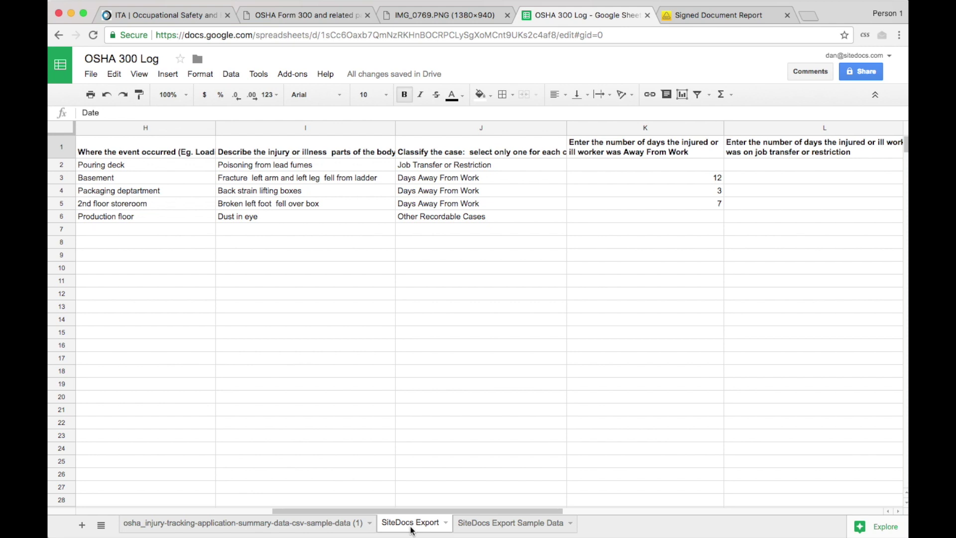
click(501, 528)
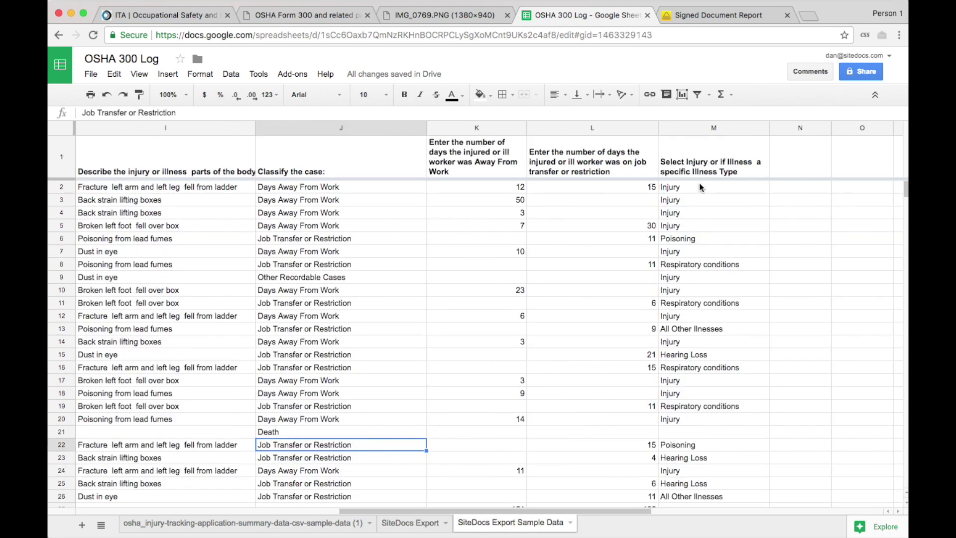
click(683, 187)
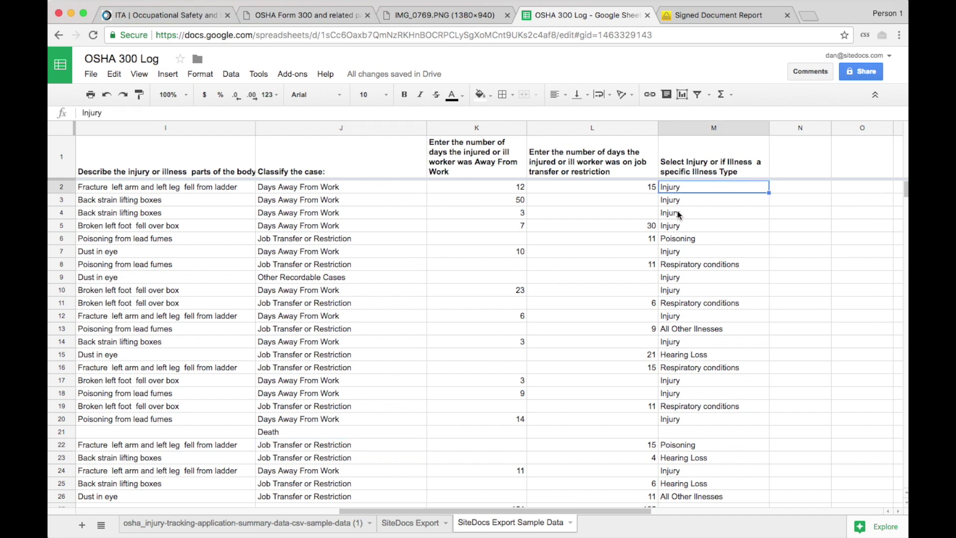
shift+click(690, 497)
Insert a column chart counting each injury and illness type, then return to the osha_injury-tracking sample sheet
click(682, 97)
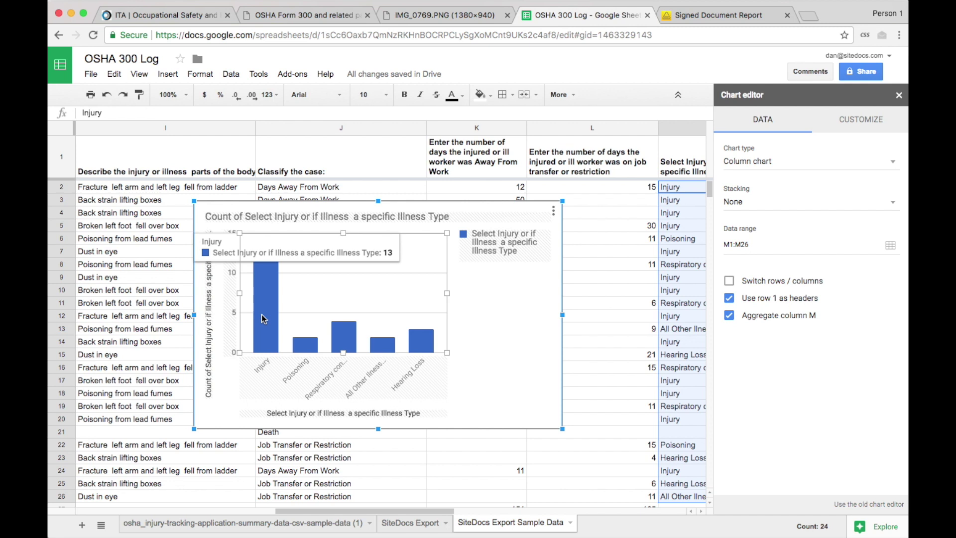
mouse_move(306, 348)
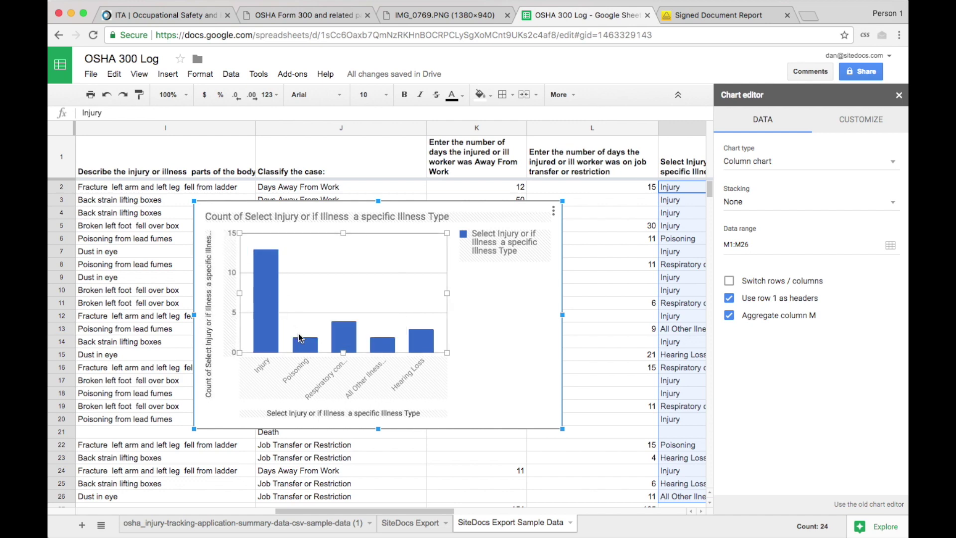
click(242, 529)
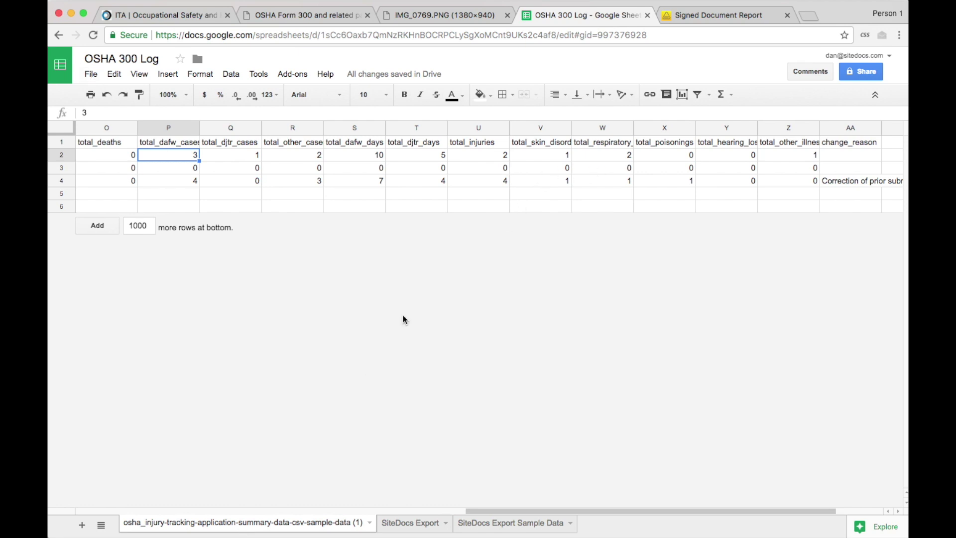
Upload the summary sample-data CSV as a certified batch file, submitting Store 2 and Store 3
click(158, 19)
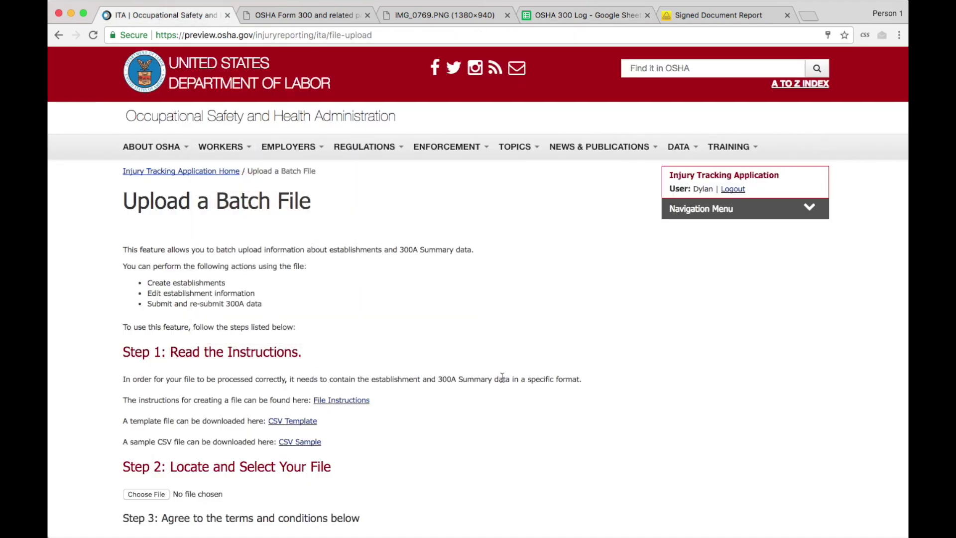
scroll(502, 377, down, 3)
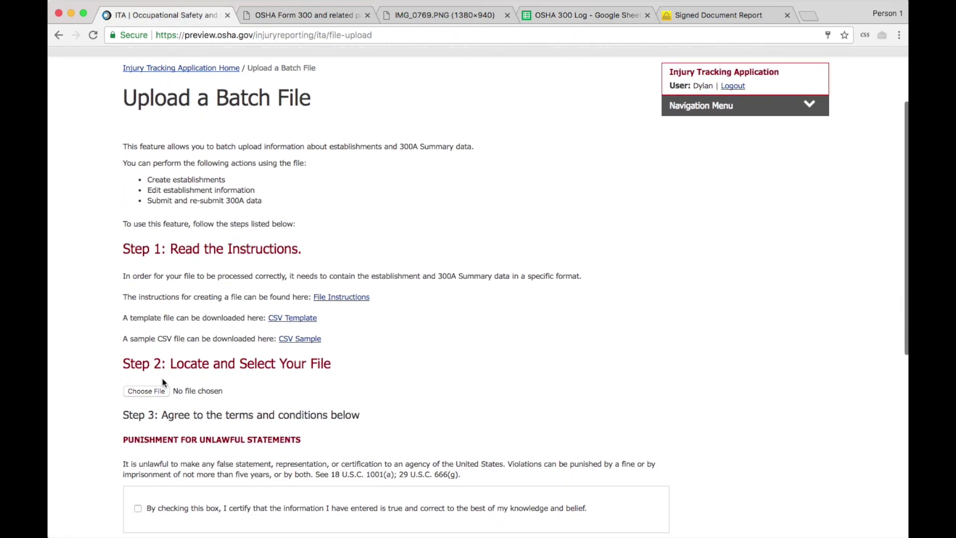
scroll(157, 376, down, 2)
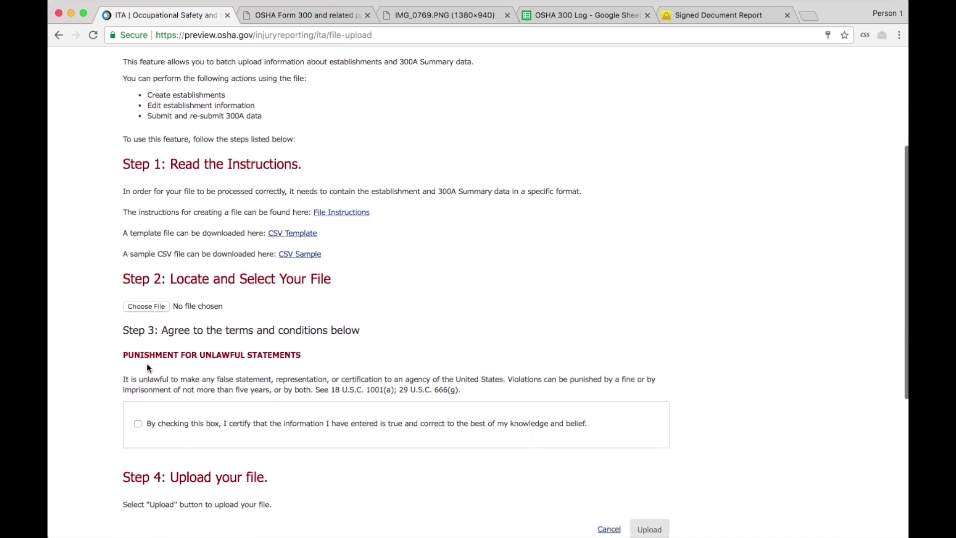
click(147, 307)
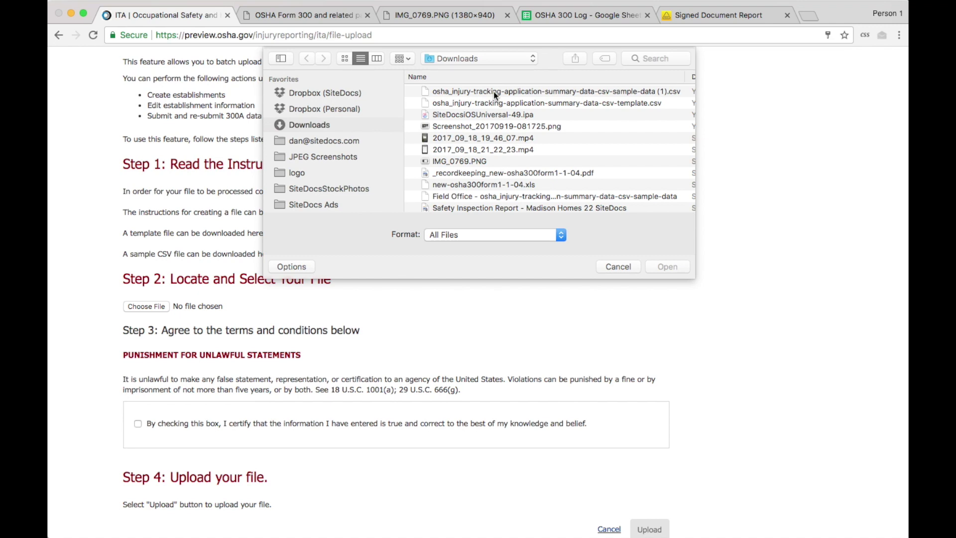
double_click(494, 91)
click(138, 424)
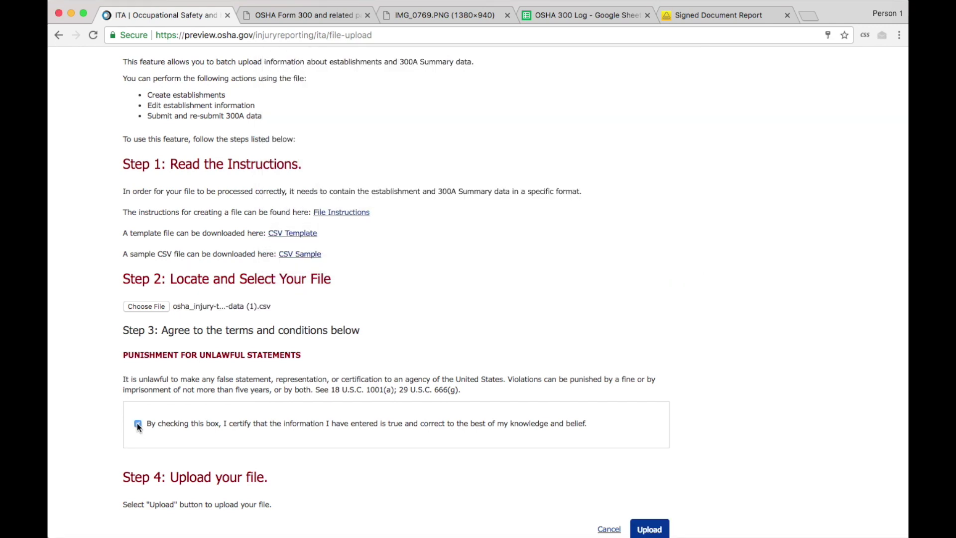
scroll(198, 453, down, 3)
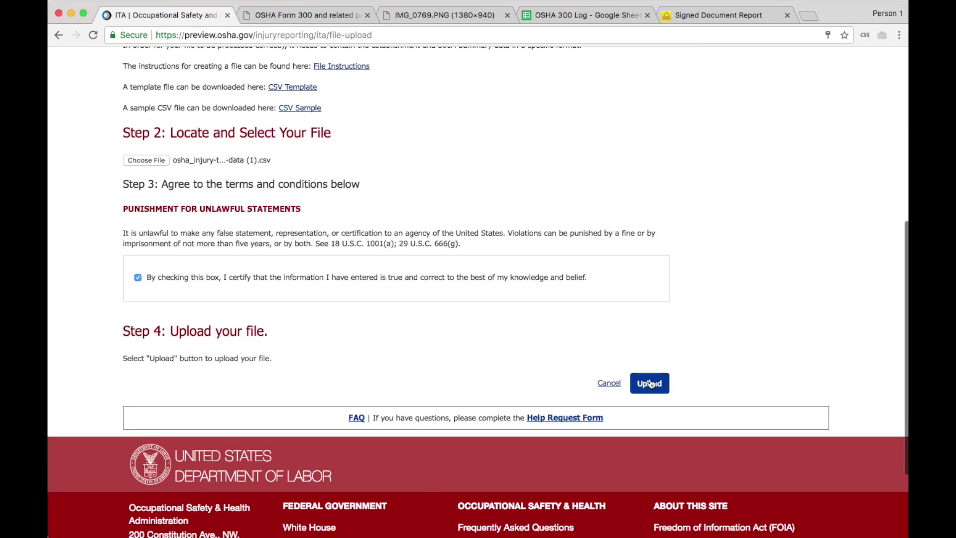
click(650, 383)
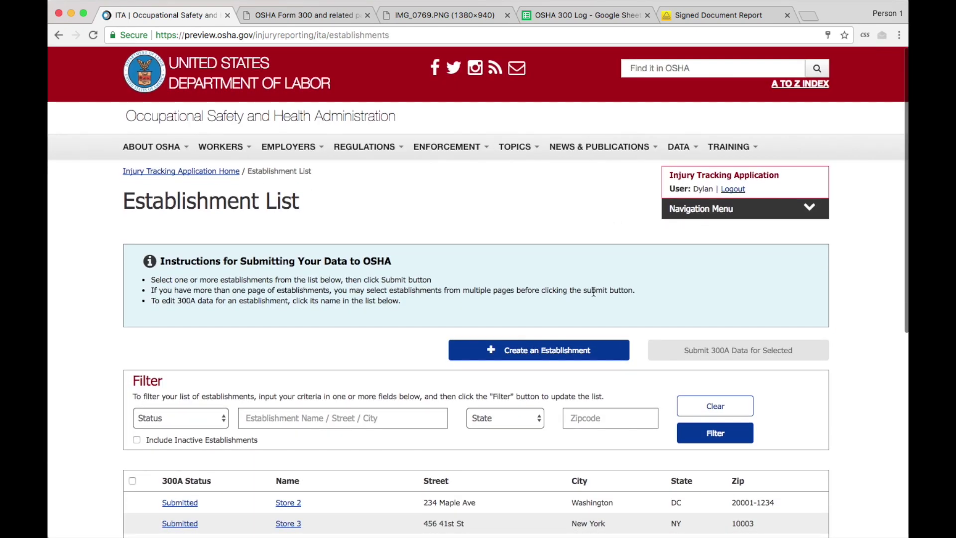
scroll(593, 291, down, 5)
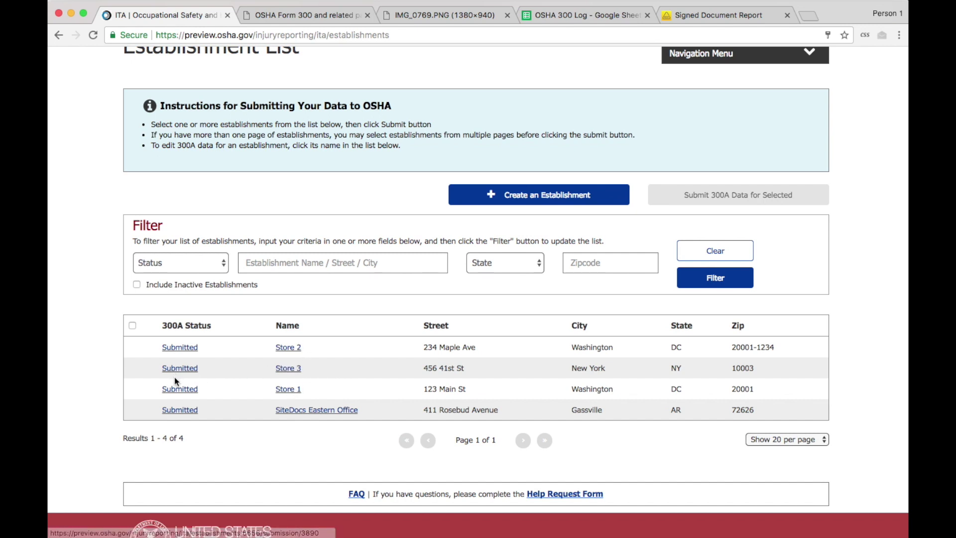
Review Store 1's details: NAICS 112210, 2016 summary Submitted, 77 employees, 152152 hours
click(277, 389)
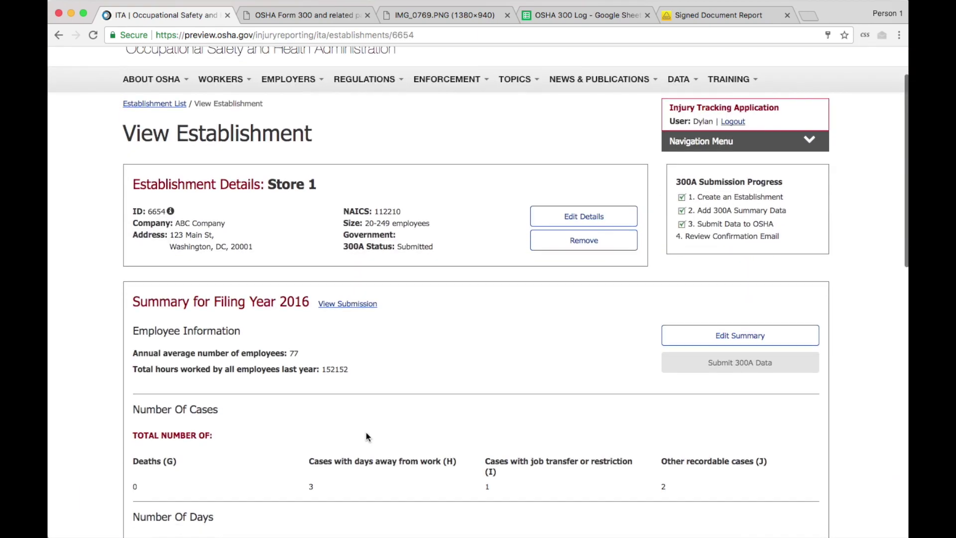
scroll(366, 437, down, 4)
scroll(402, 330, up, 5)
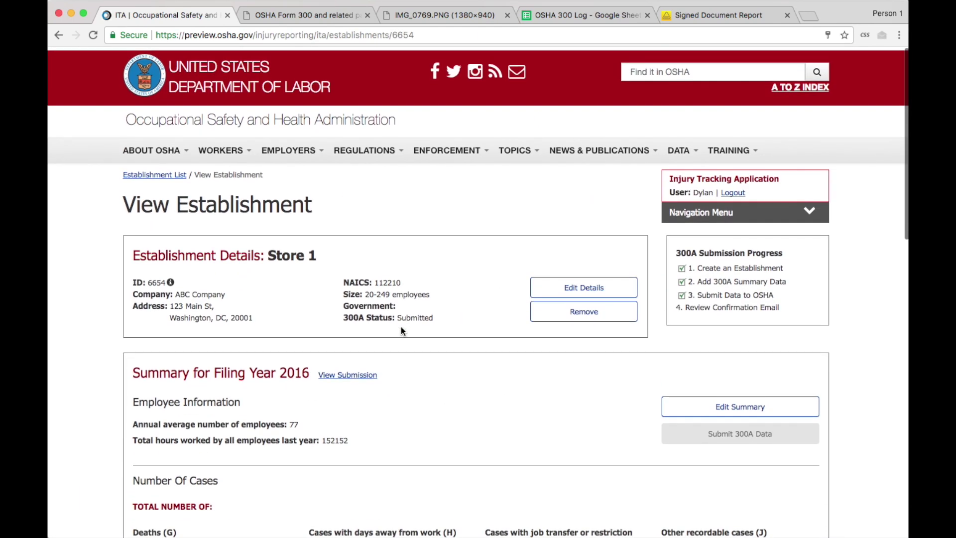